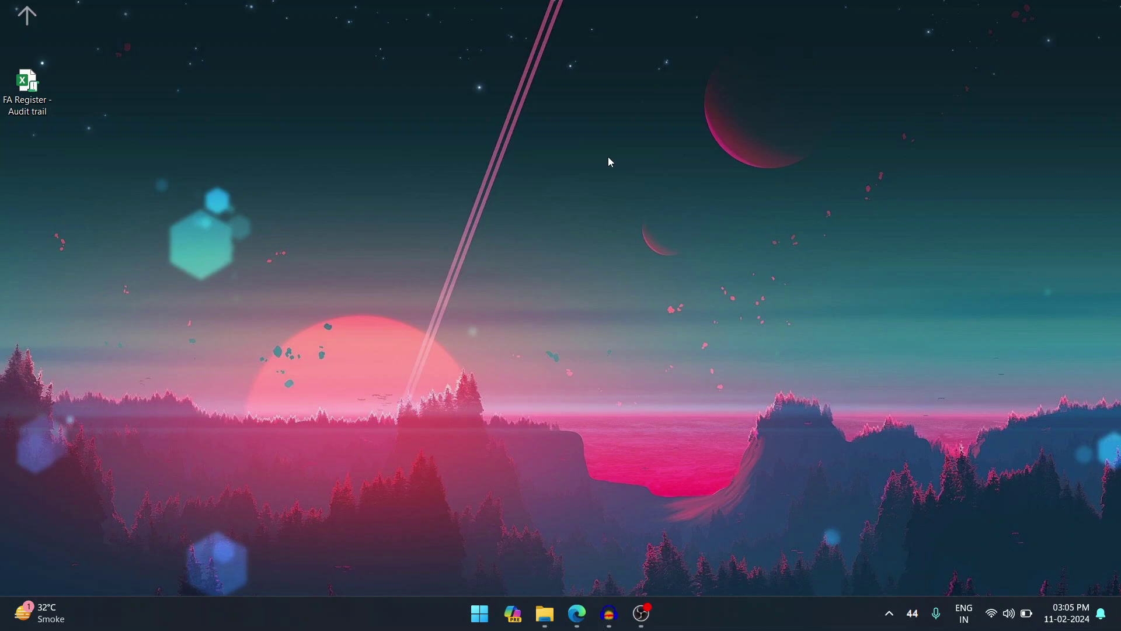
- Review the proviso on the MCA rules page, then minimize Edge to show the desktop
left_click(577, 614)
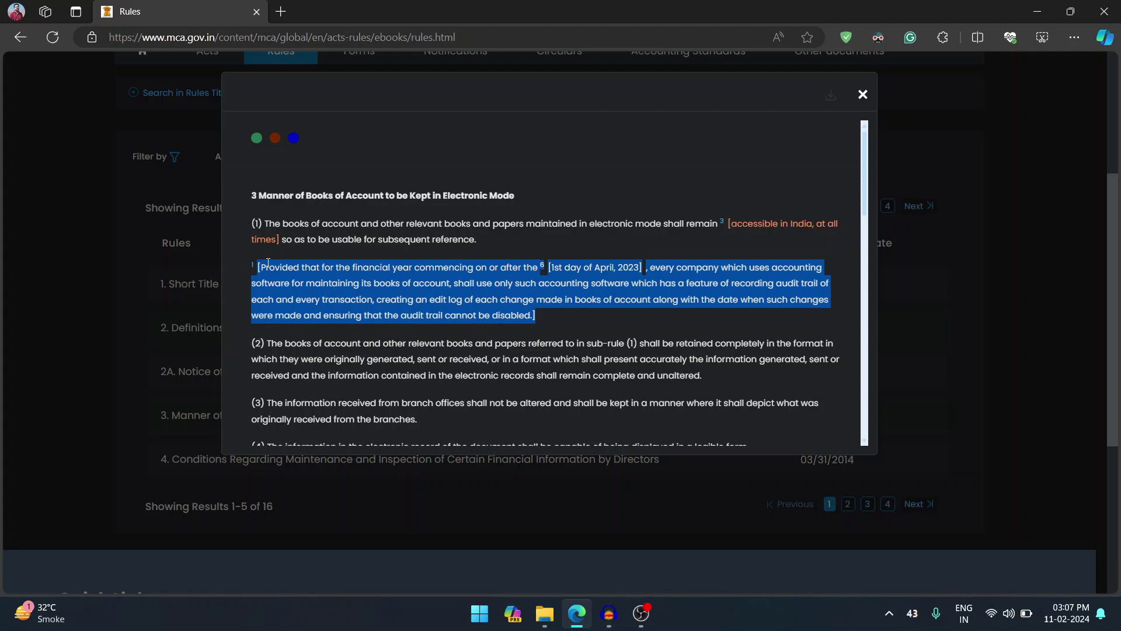
left_click(1038, 11)
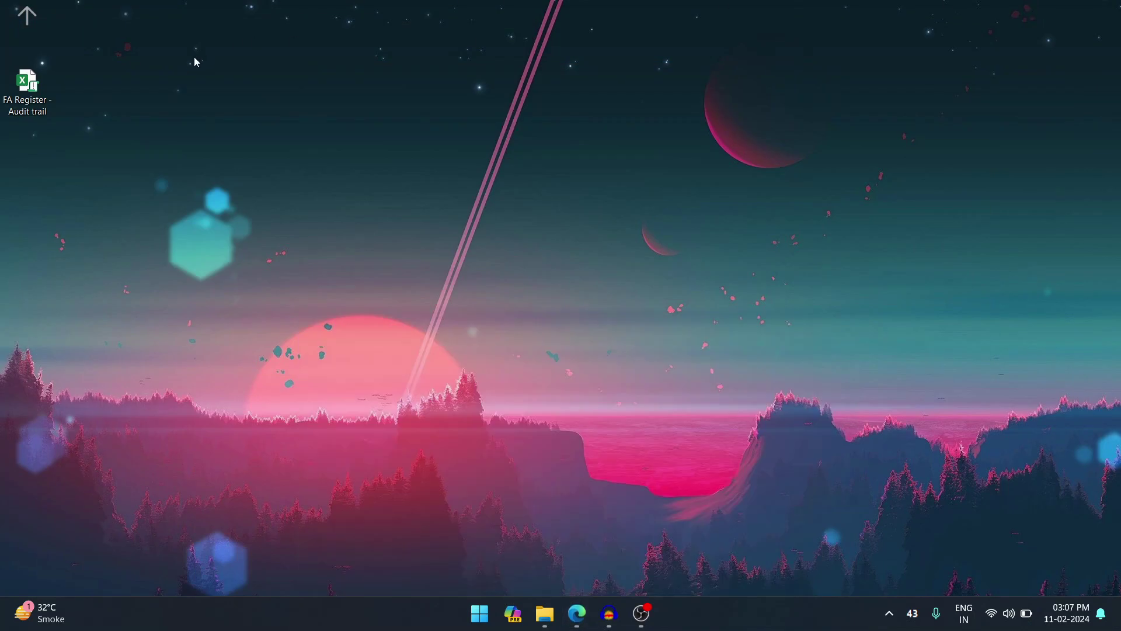
- Open the FA Register - Audit trail workbook and scroll back to column A
double_click(36, 103)
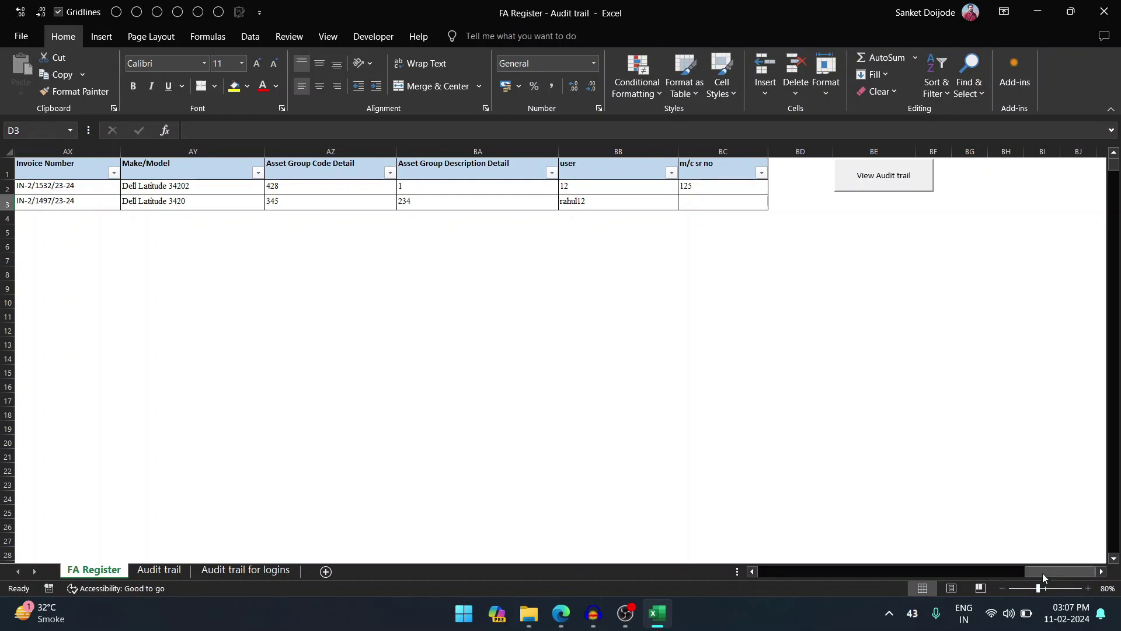
left_click_drag(1042, 573, 773, 583)
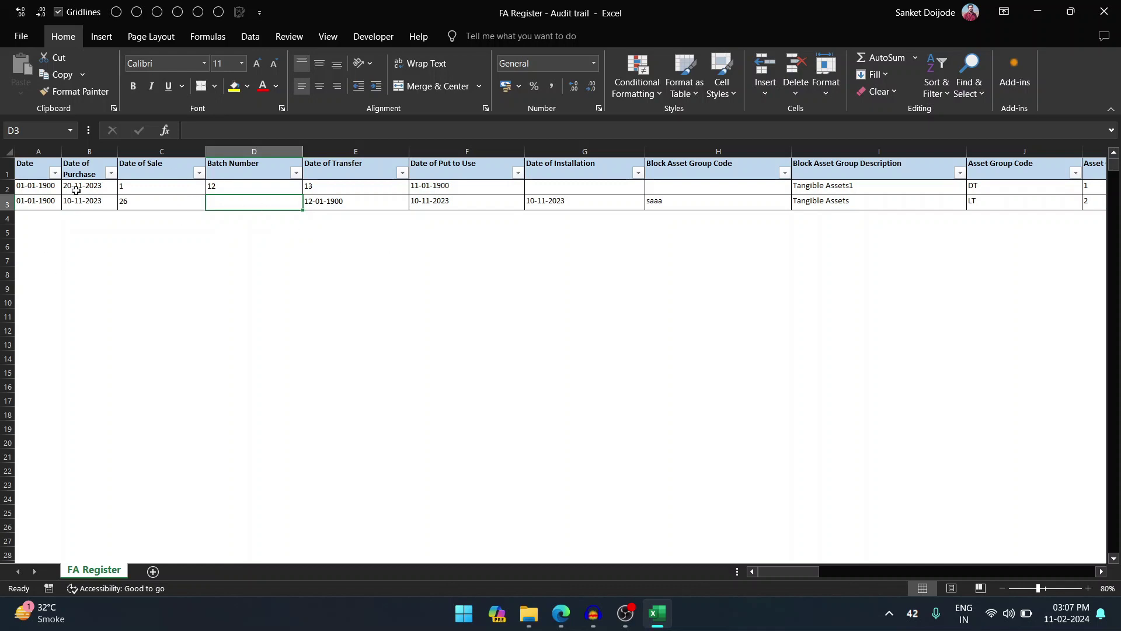
- Enter Batch Number 123 in cell D3, then scroll right to the register's last columns
left_click(241, 151)
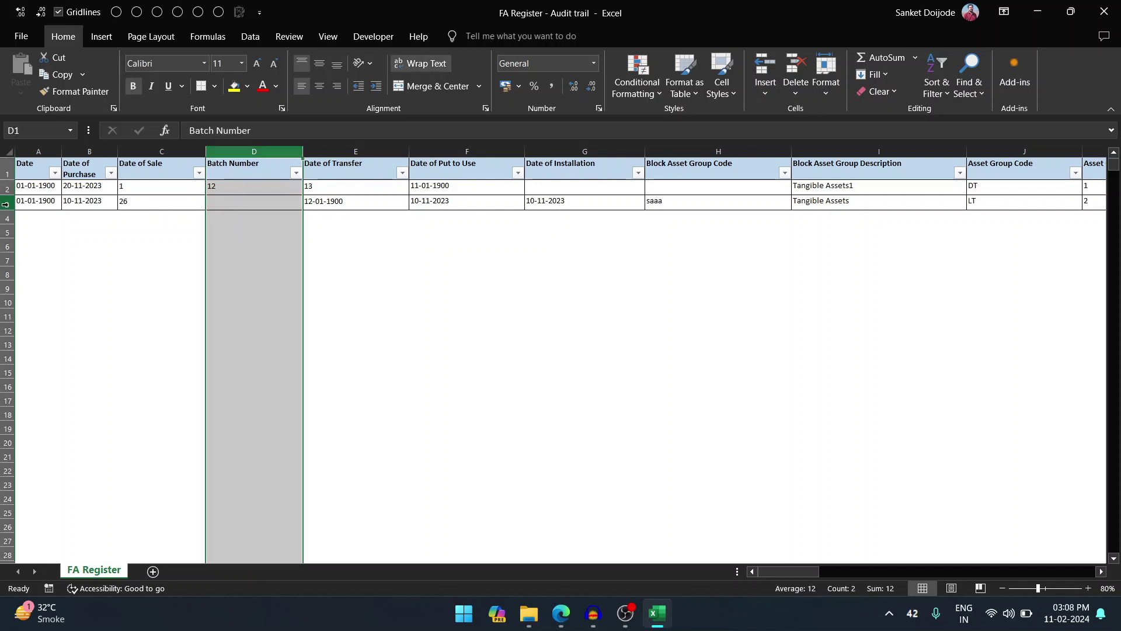
left_click(222, 200)
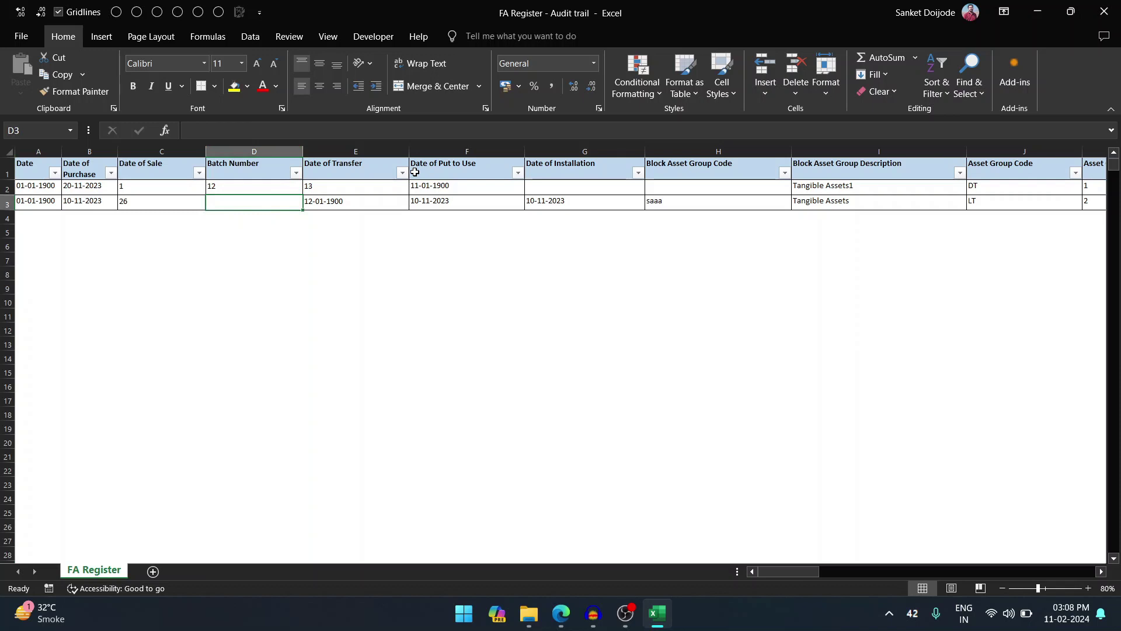
type("123")
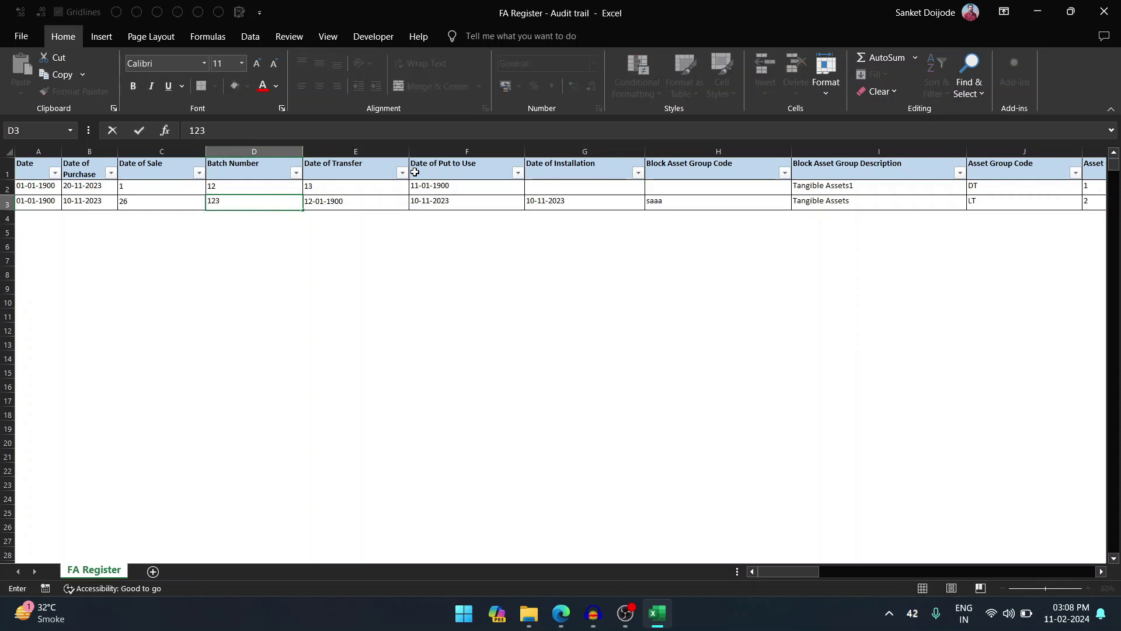
key("Return")
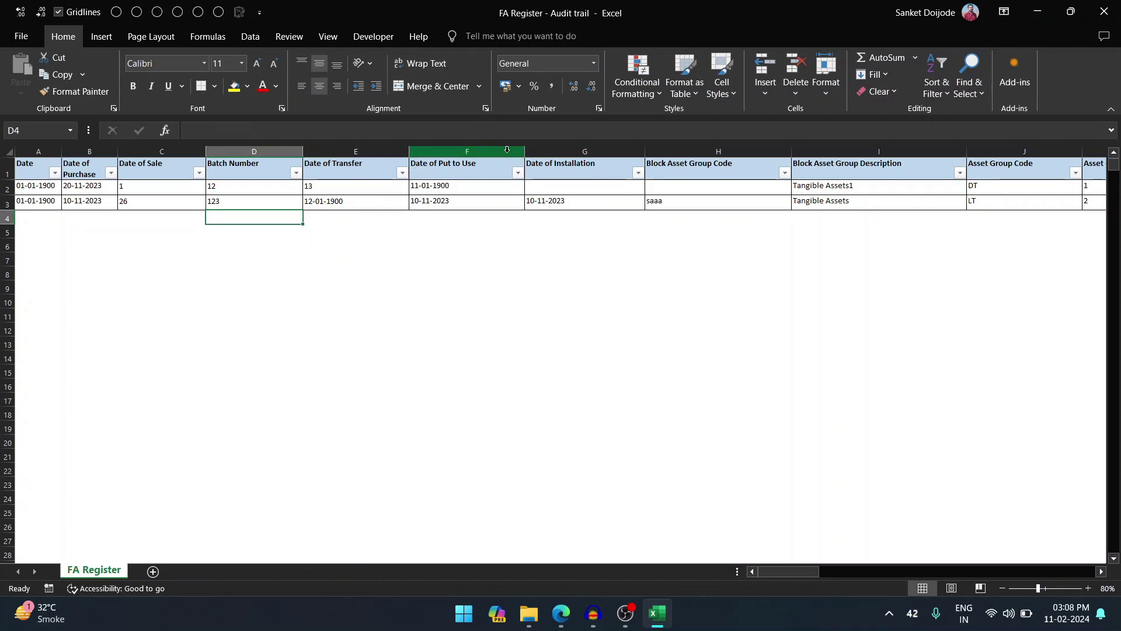
left_click(244, 176)
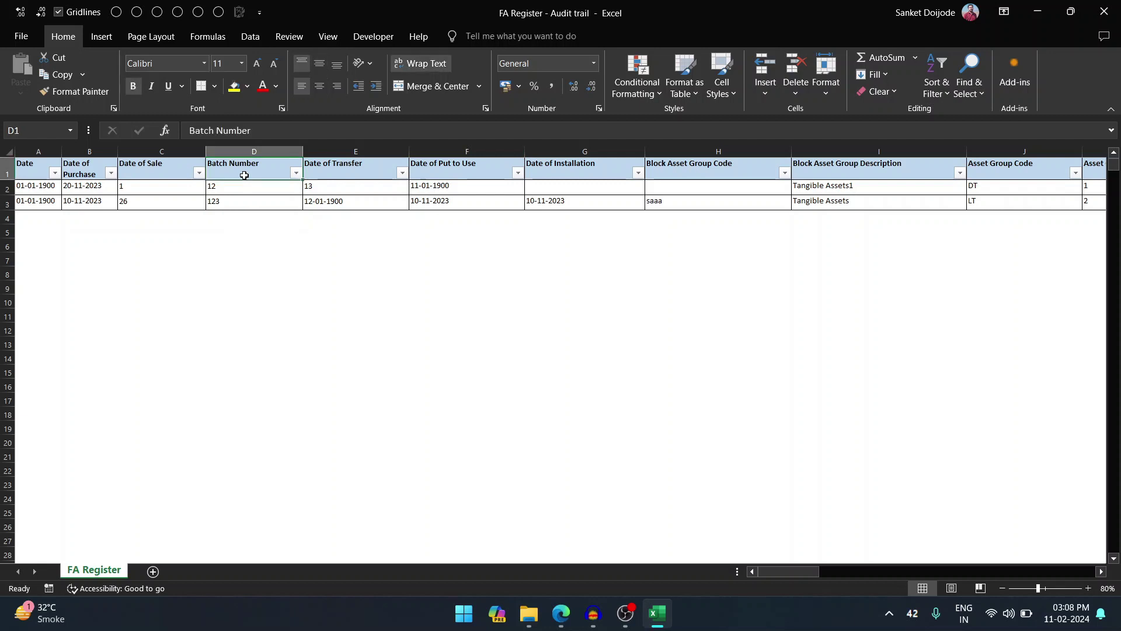
left_click(244, 208)
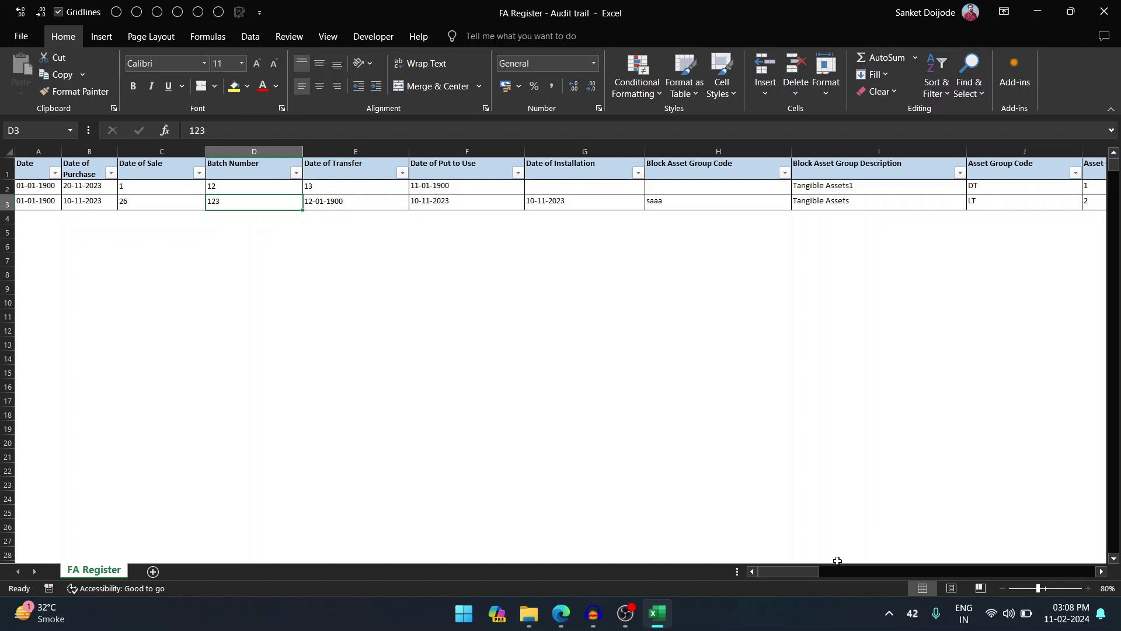
left_click_drag(804, 573, 1084, 545)
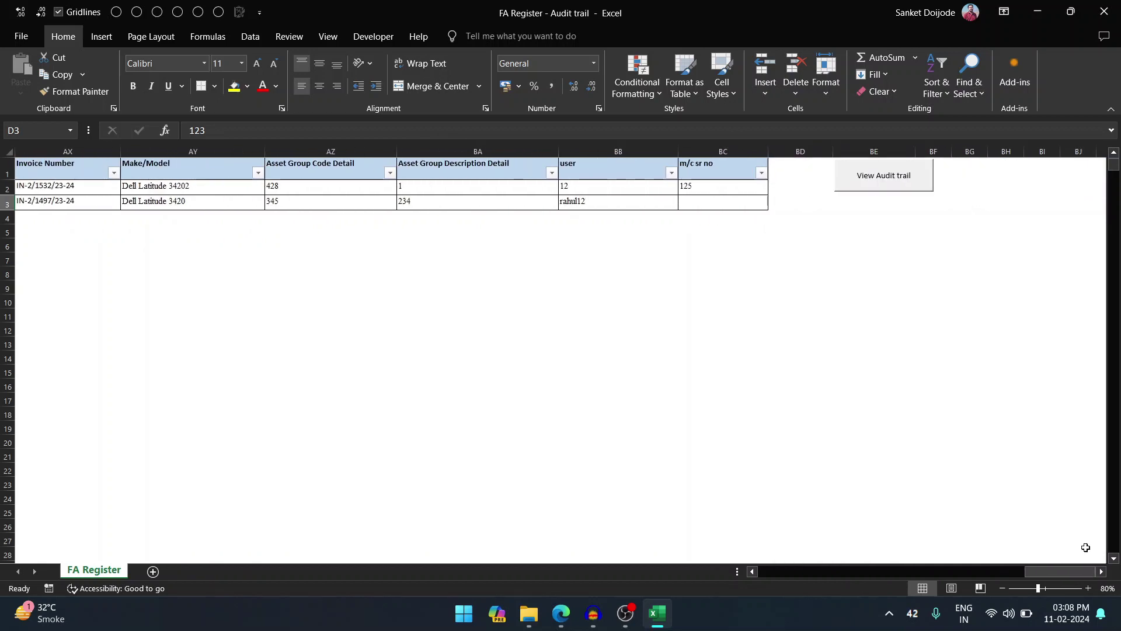
- Unlock the Audit trail sheet with its password and select log entry 19 in row 20
left_click(879, 184)
type("12345")
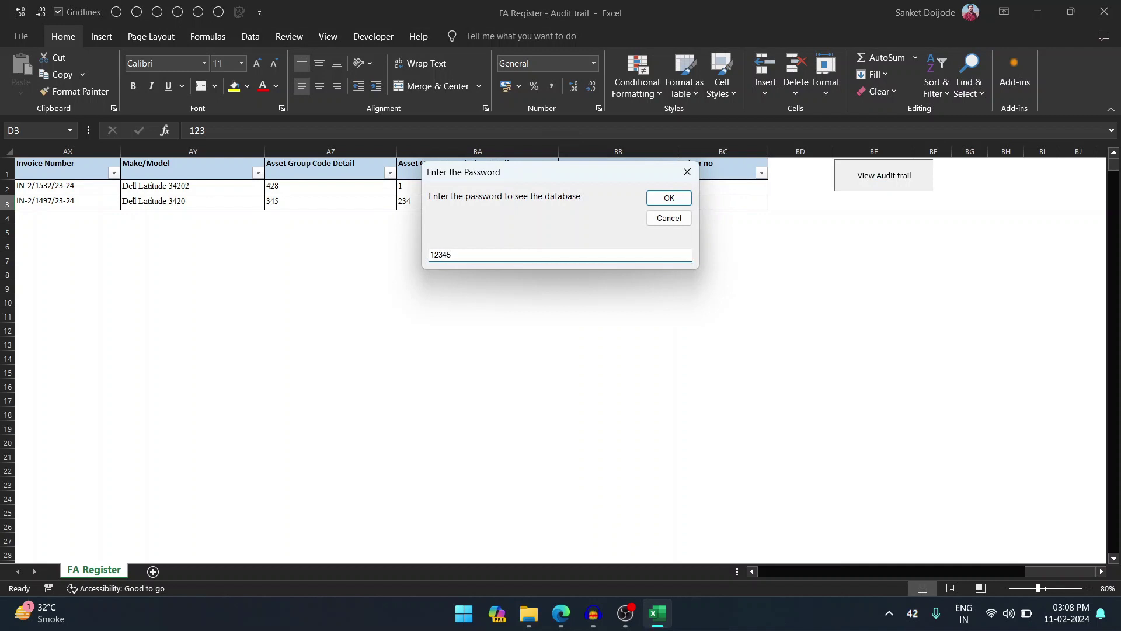
key("Return")
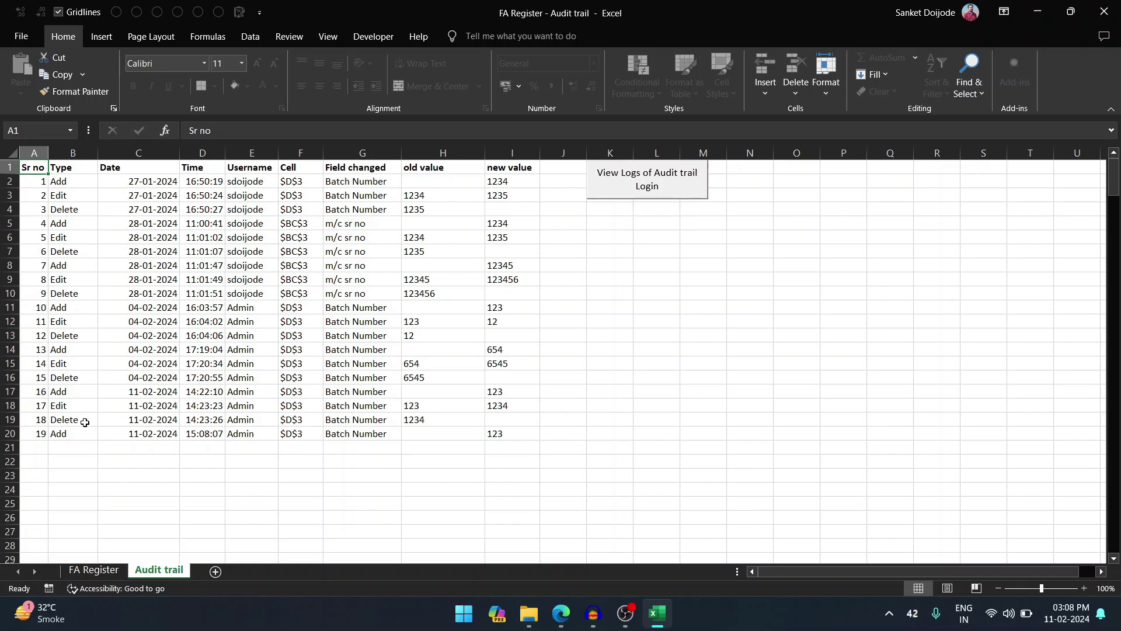
left_click(5, 433)
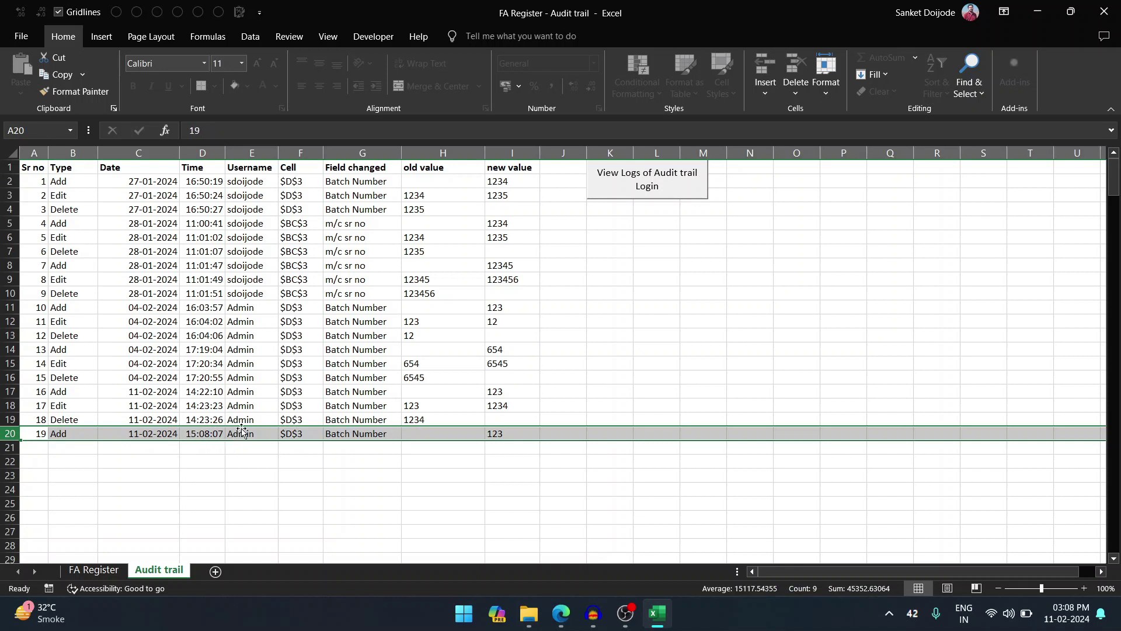
- Switch between the FA Register and Audit trail sheets to compare them
left_click(462, 615)
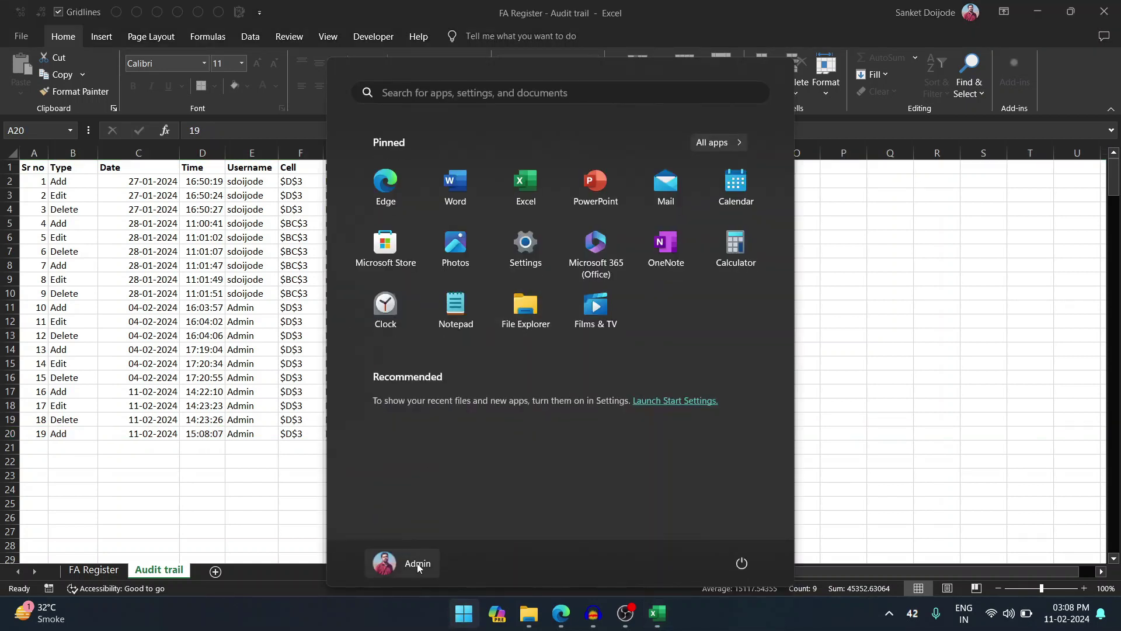
left_click(470, 618)
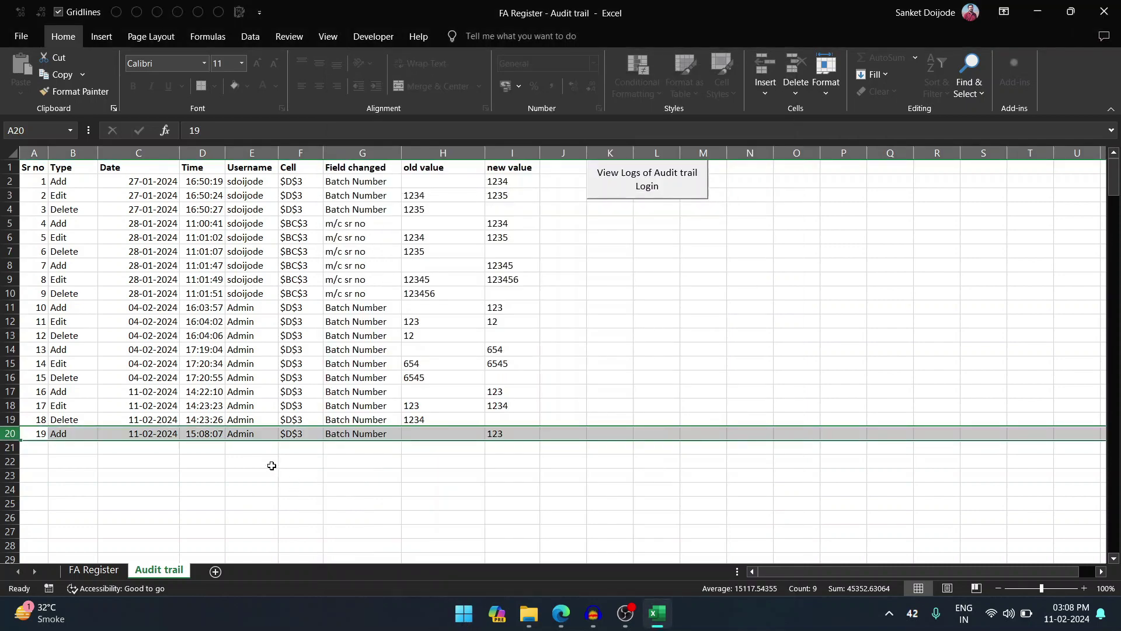
left_click(93, 571)
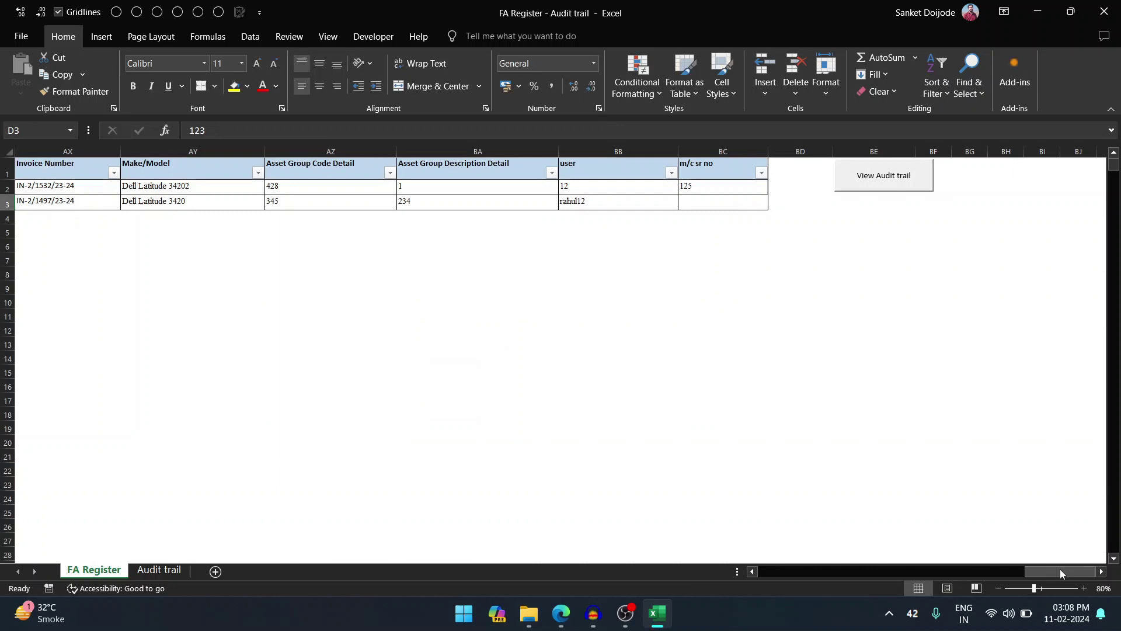
scroll(926, 527, "left", 15)
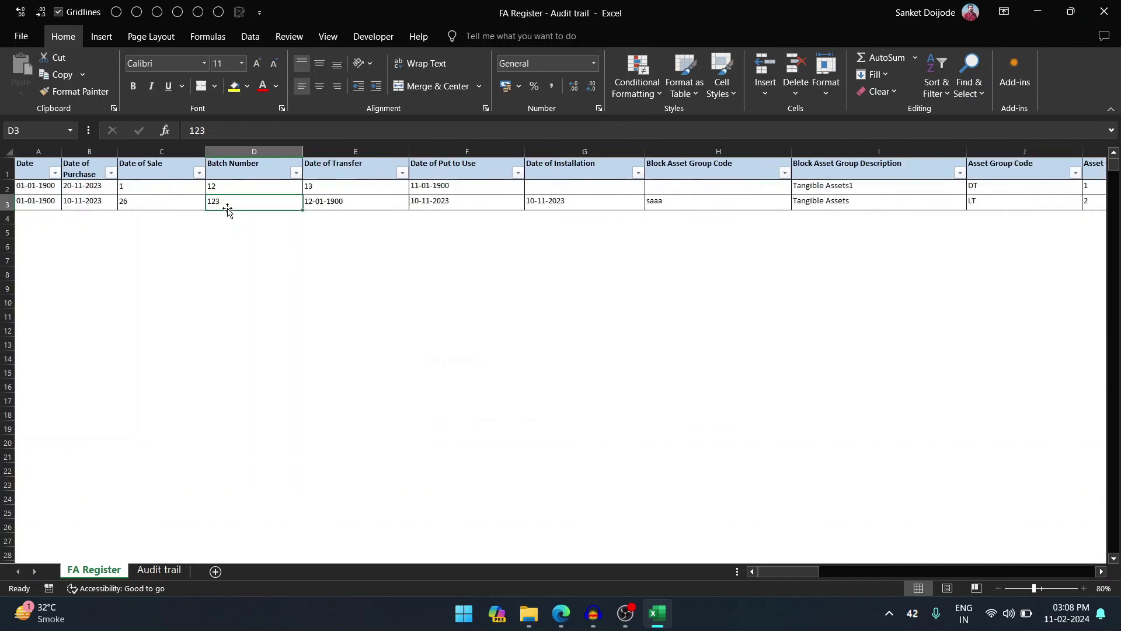
left_click(163, 570)
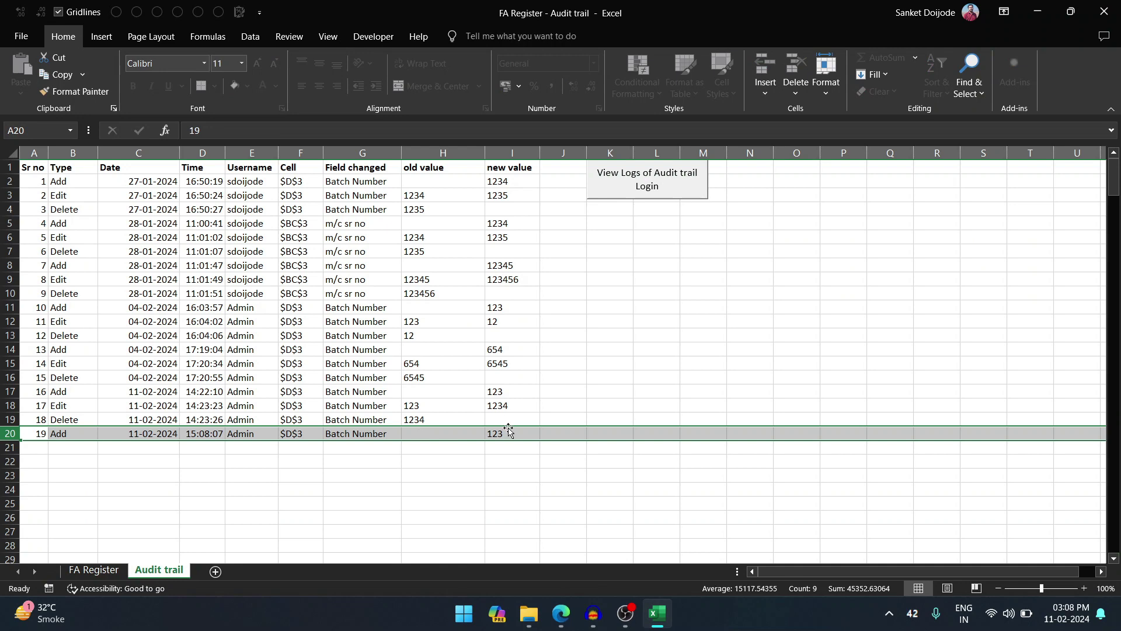
- Change the D3 Batch Number to 1234 and check the edit in the Audit trail
left_click(98, 575)
double_click(226, 199)
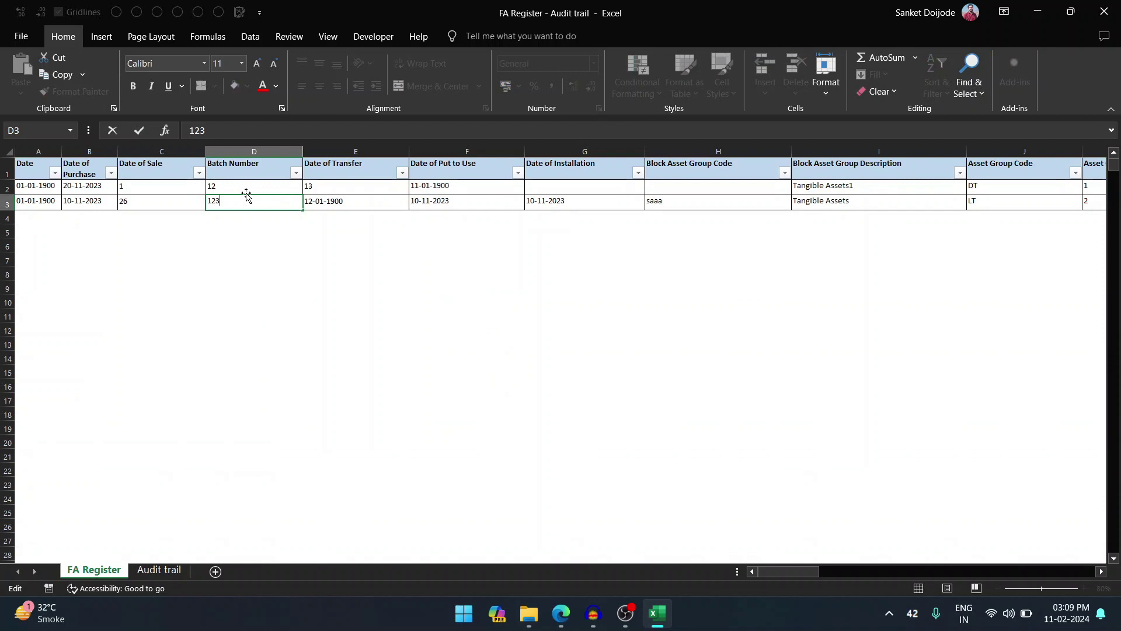
type("4")
key("Return")
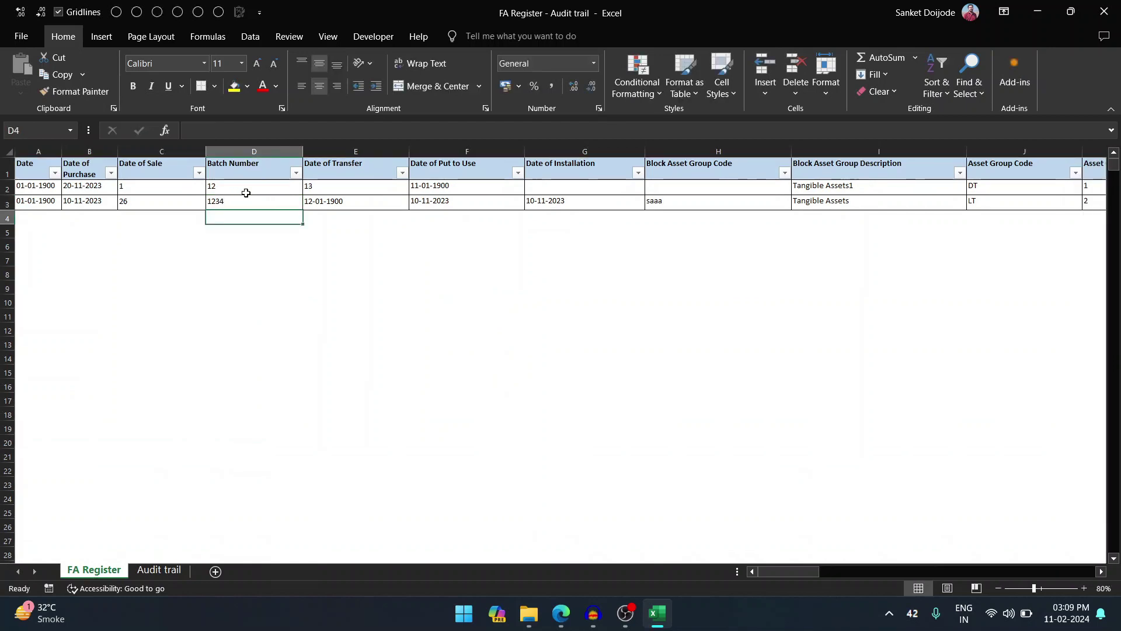
left_click(169, 566)
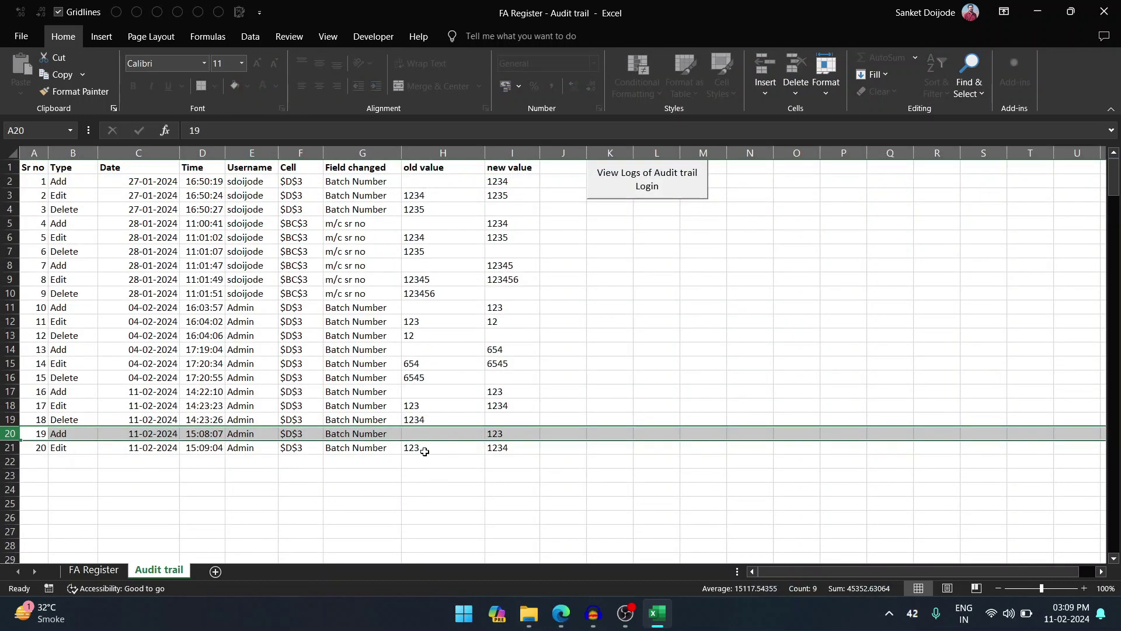
- Clear cell D3 and review deletion entry 21 in the Audit trail sheet
left_click(93, 569)
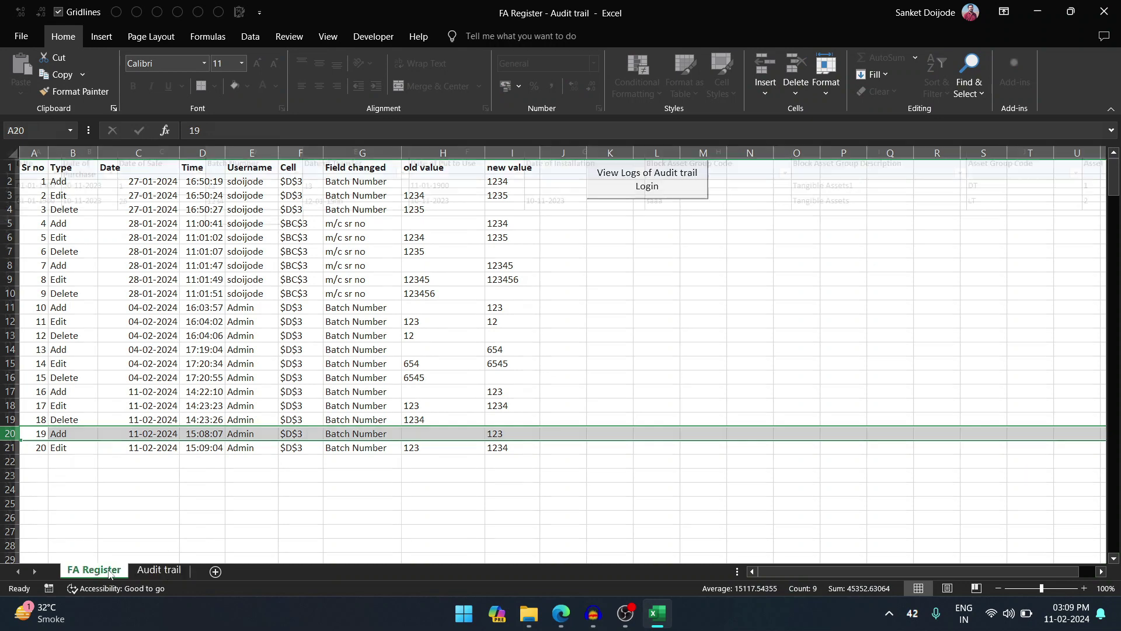
left_click(248, 200)
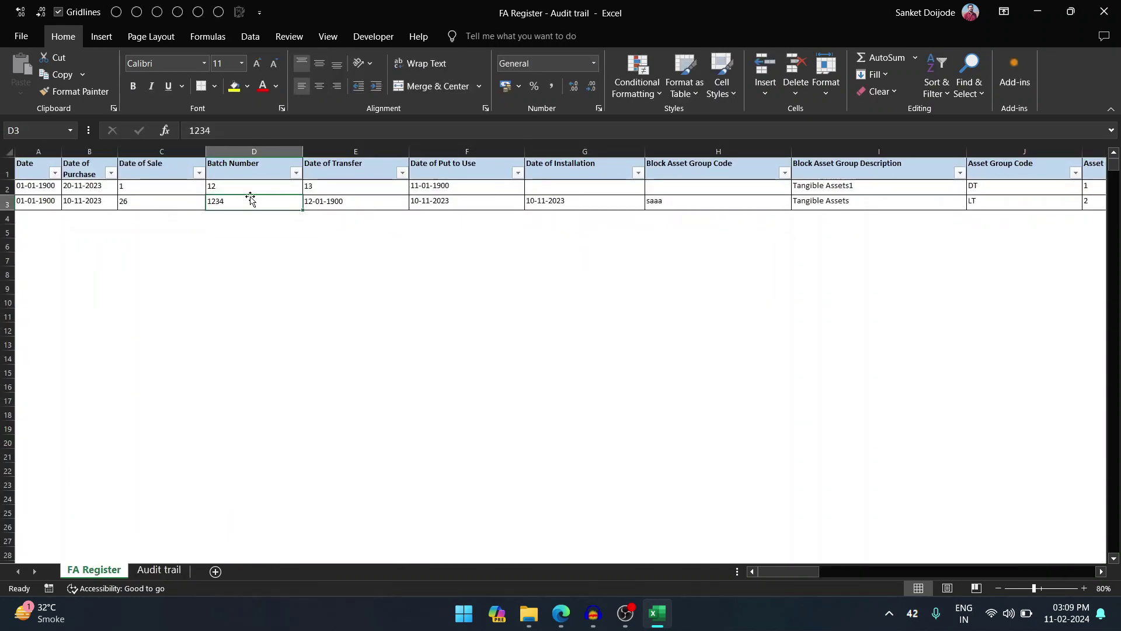
key("Delete")
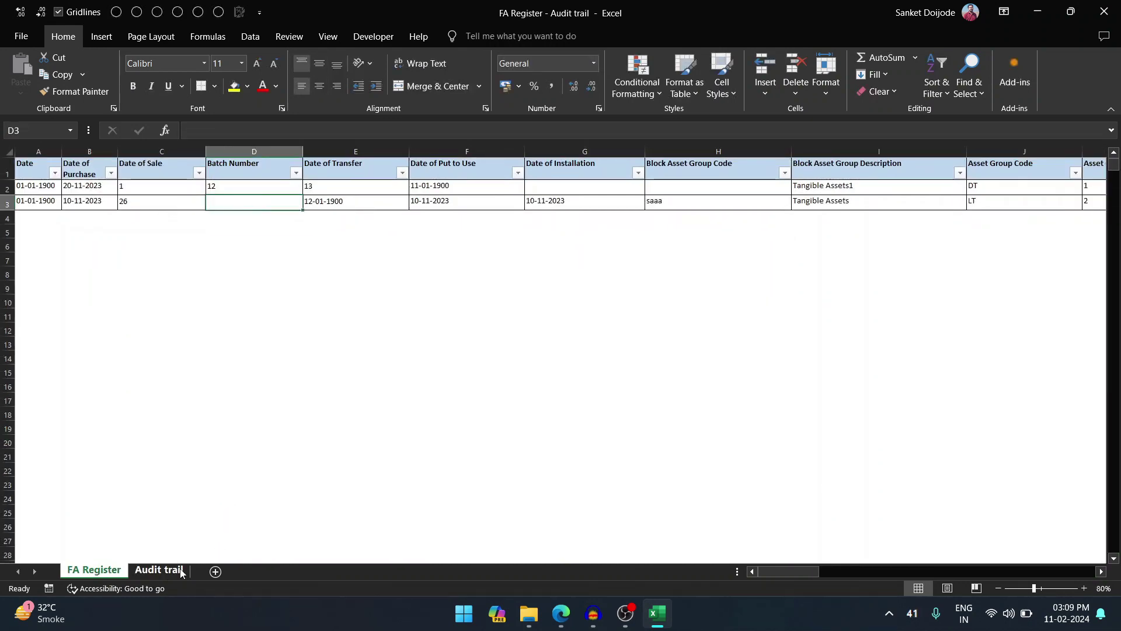
left_click(176, 571)
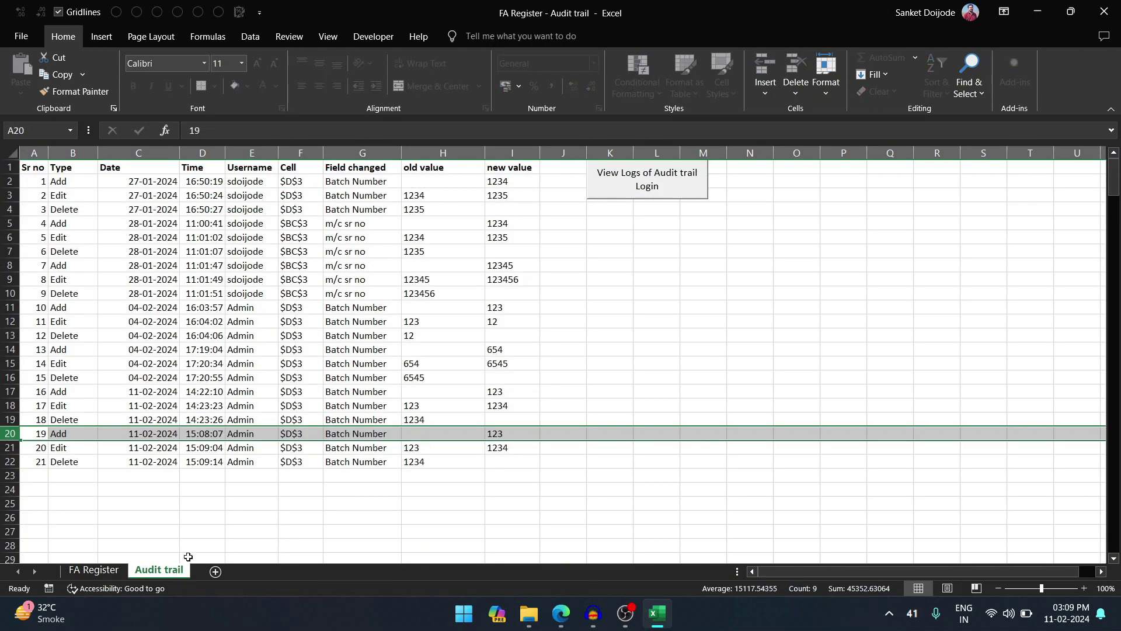
left_click(10, 461)
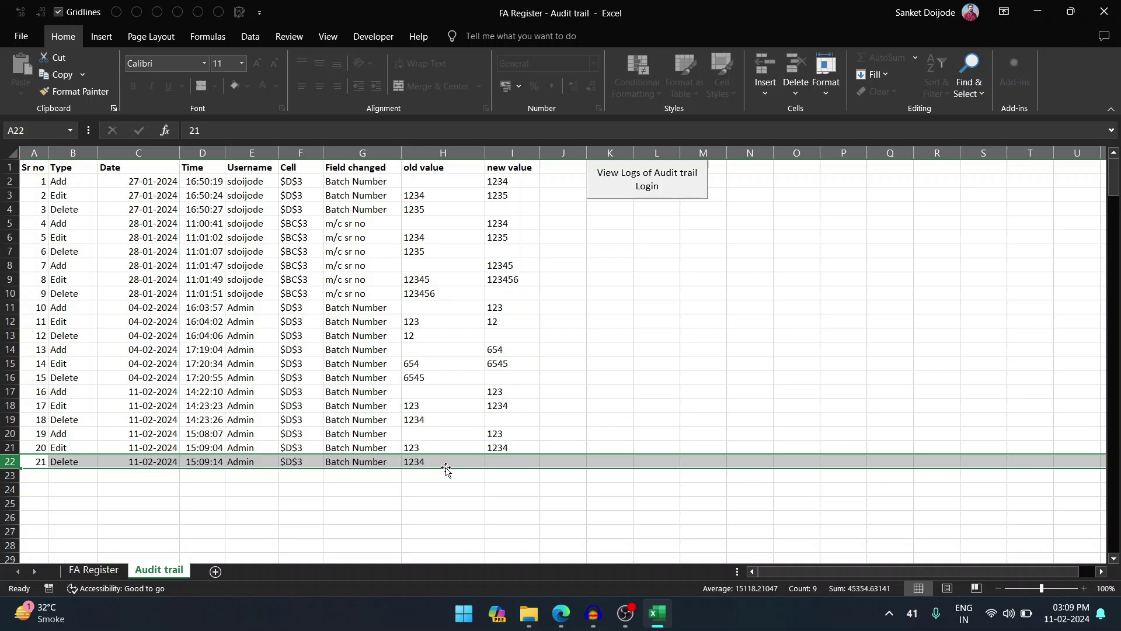
left_click(111, 571)
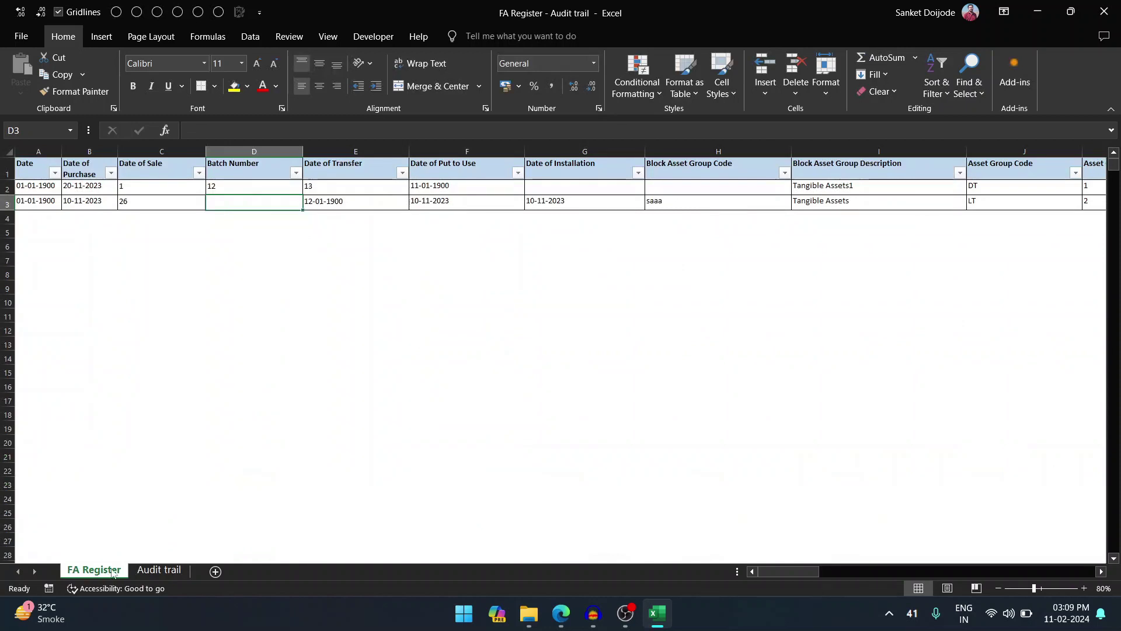
left_click(159, 570)
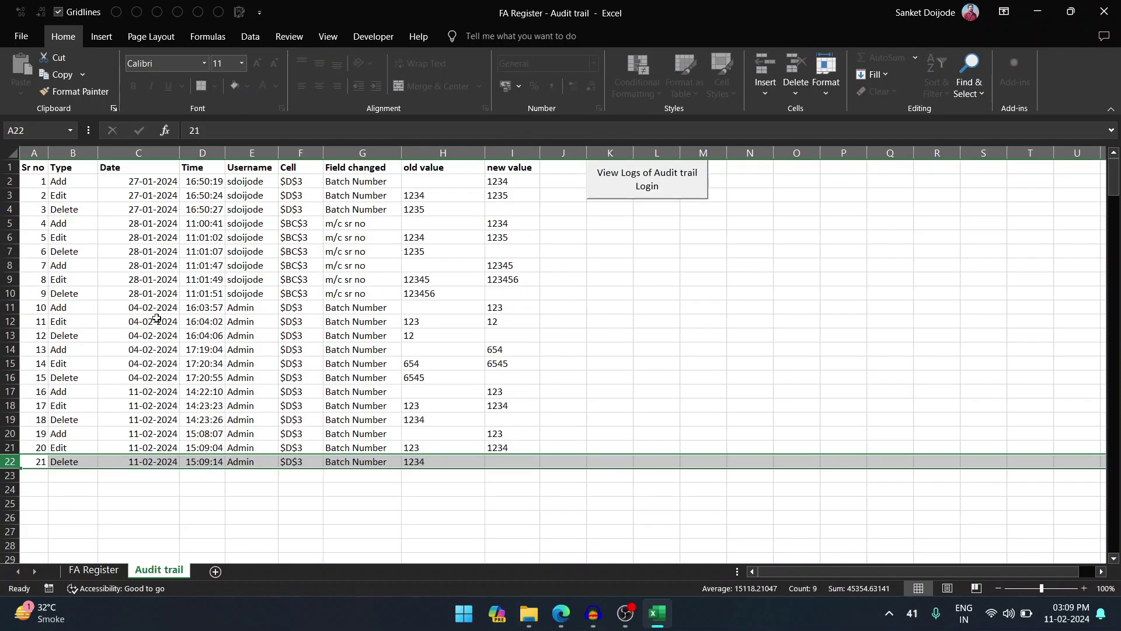
left_click(185, 265)
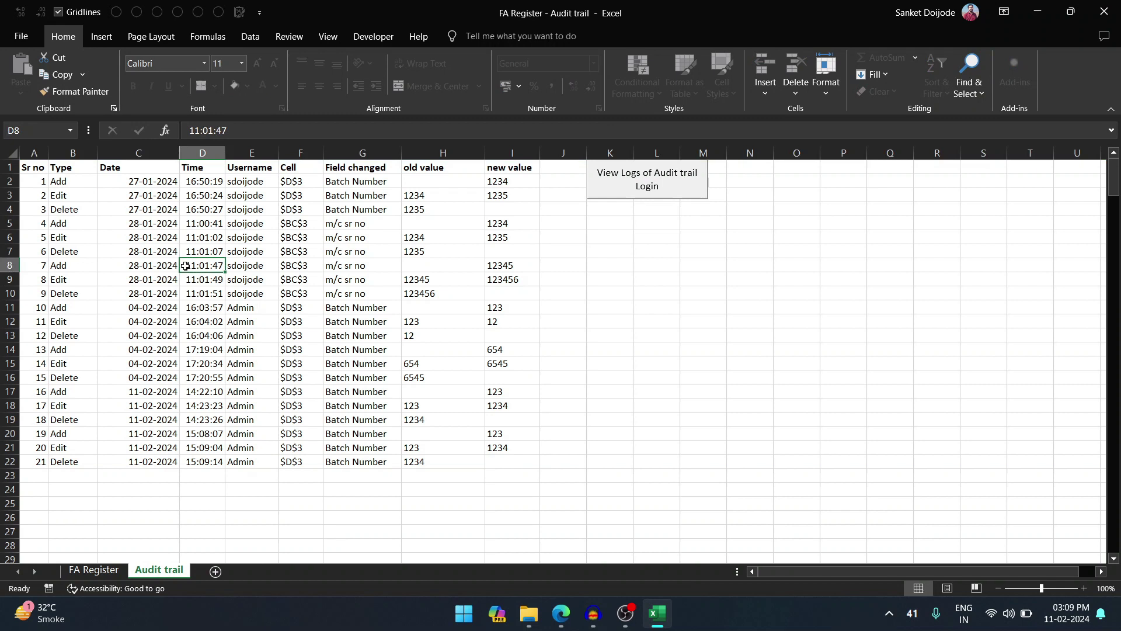
double_click(185, 265)
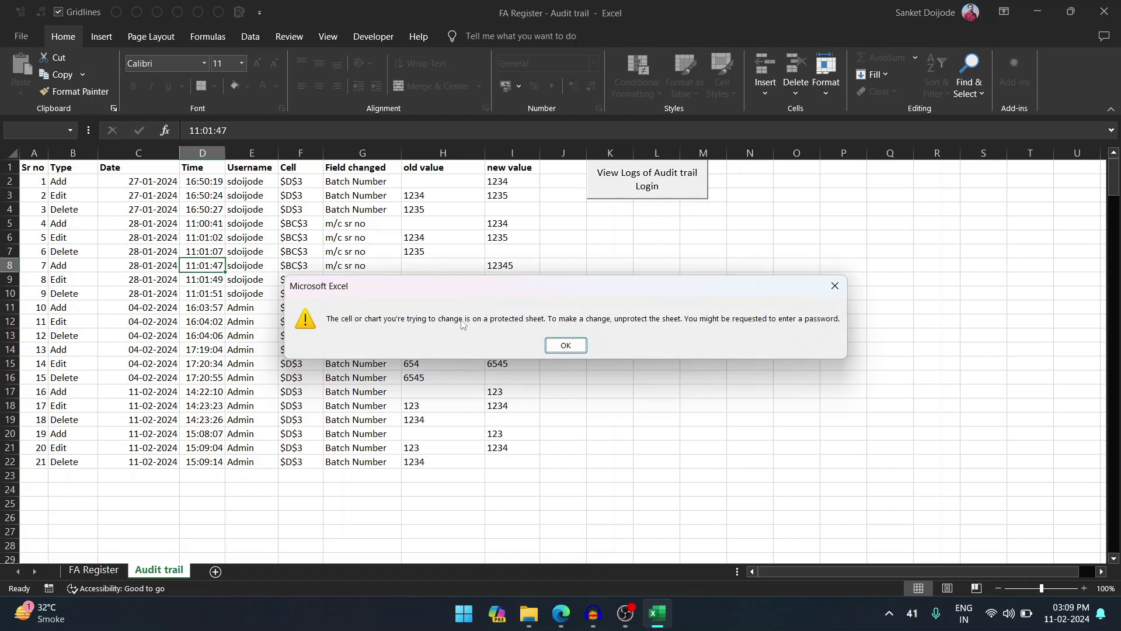
left_click(837, 287)
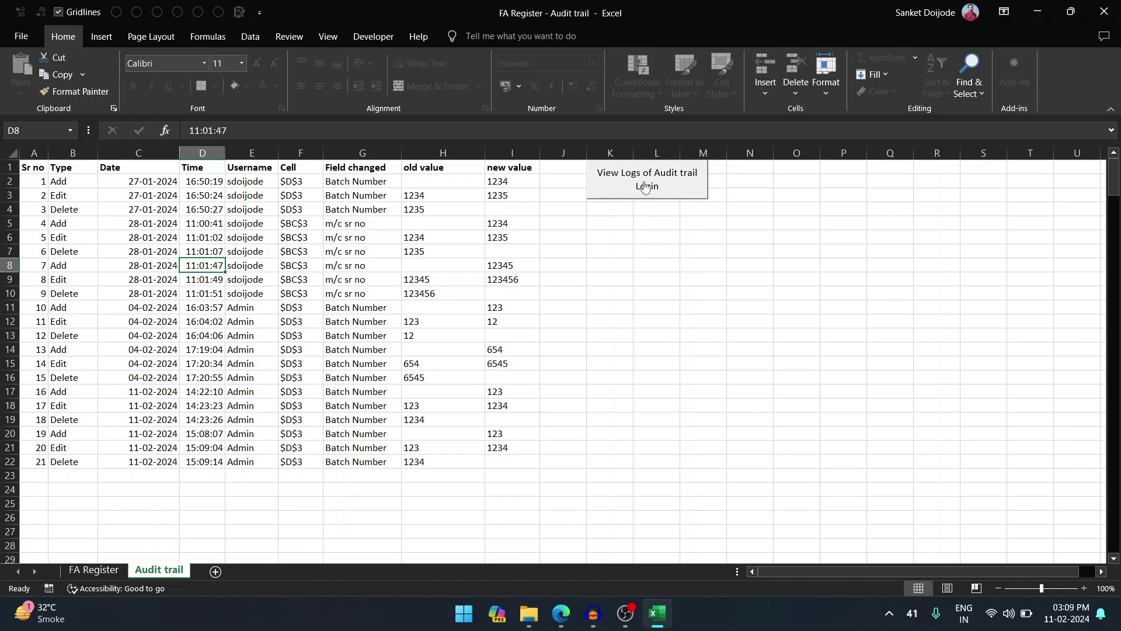
- Unhide the Audit trail for logins sheet with its password, review it, then return to Audit trail
left_click(645, 186)
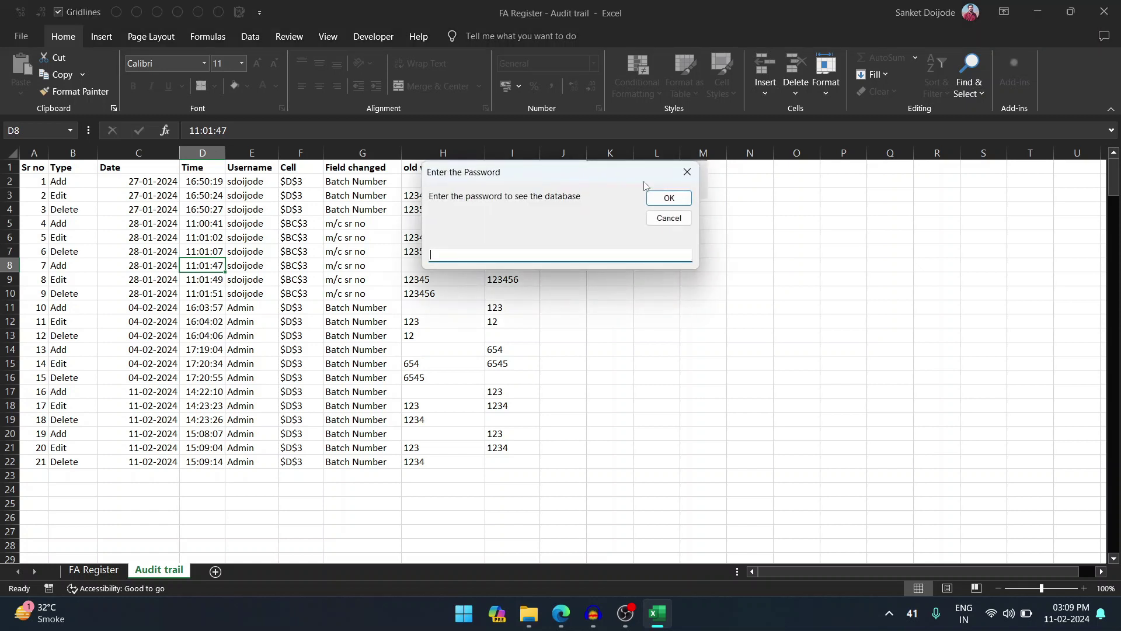
type("123456")
key("Return")
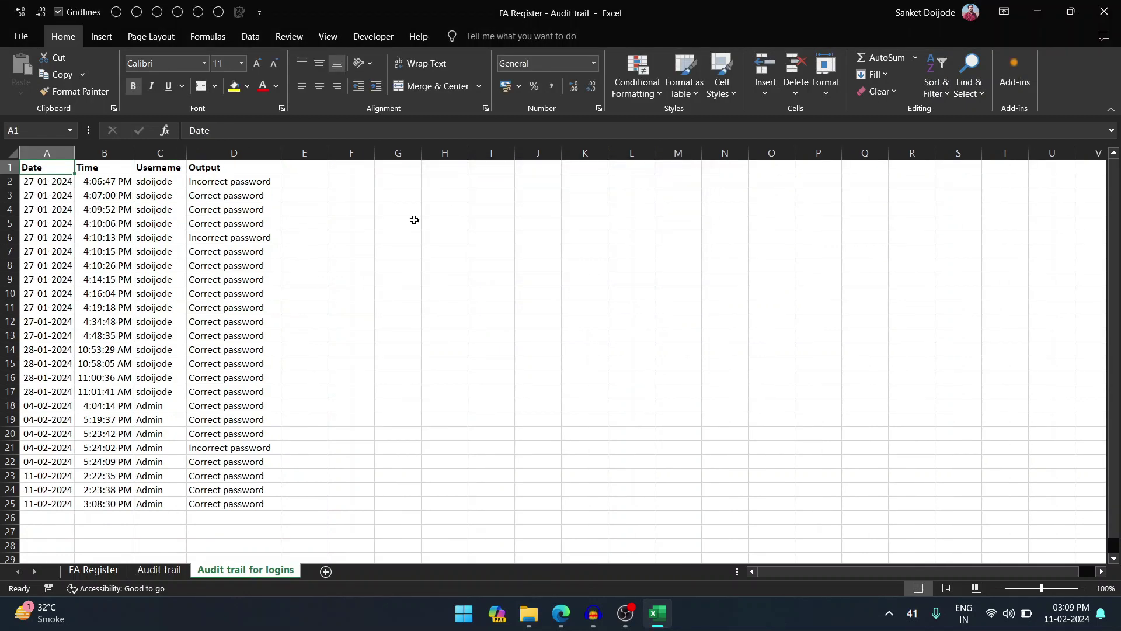
left_click(114, 577)
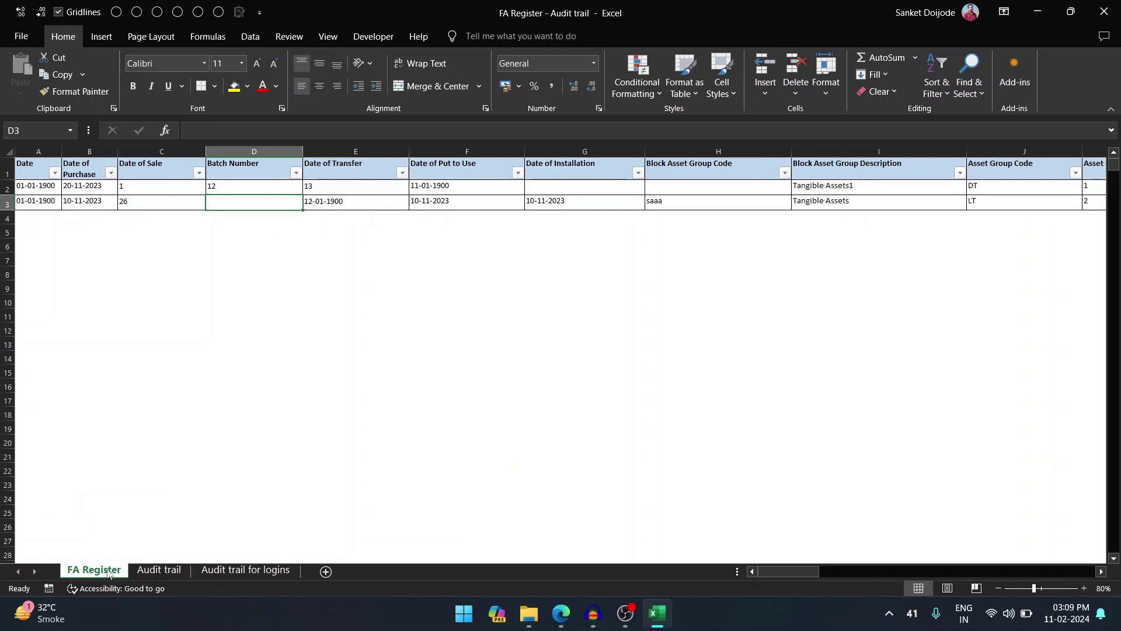
left_click_drag(794, 573, 1079, 533)
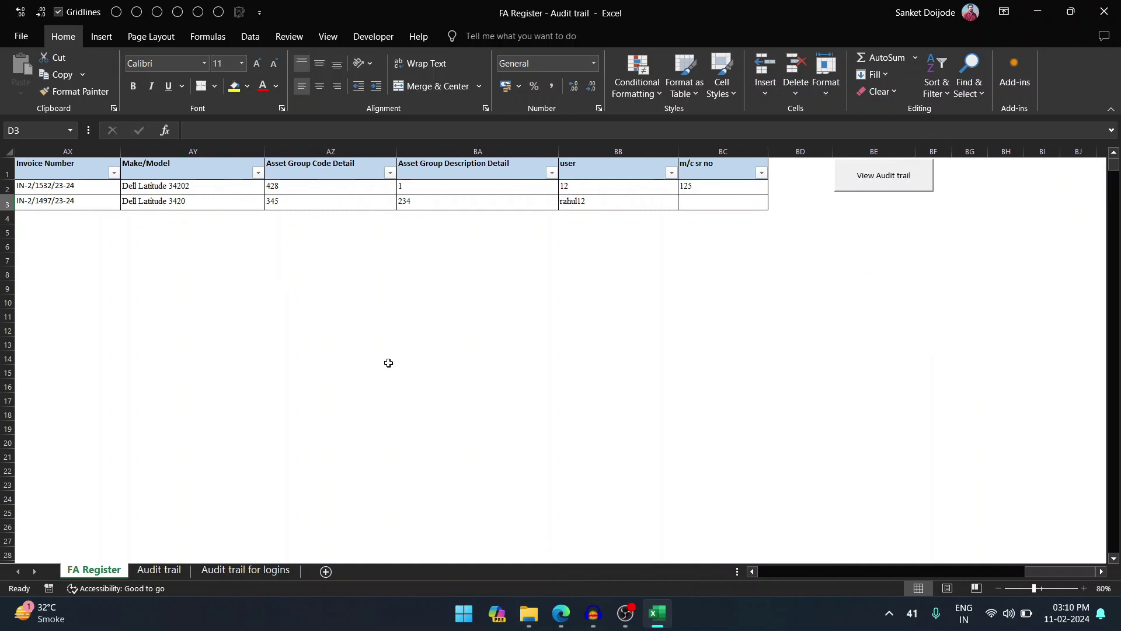
left_click(236, 573)
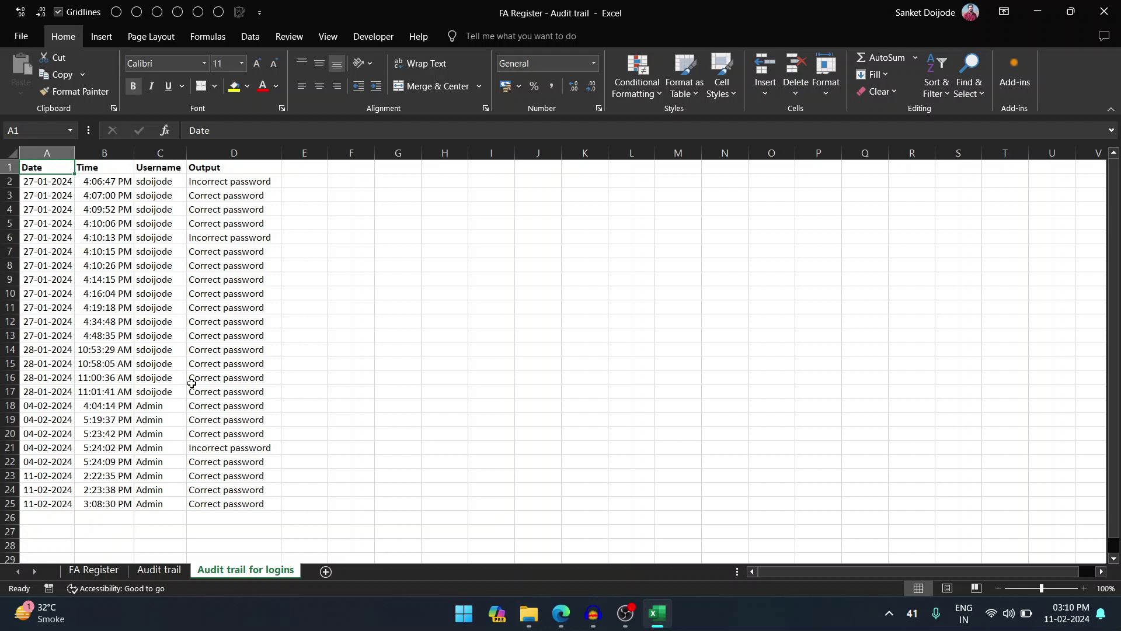
left_click(159, 570)
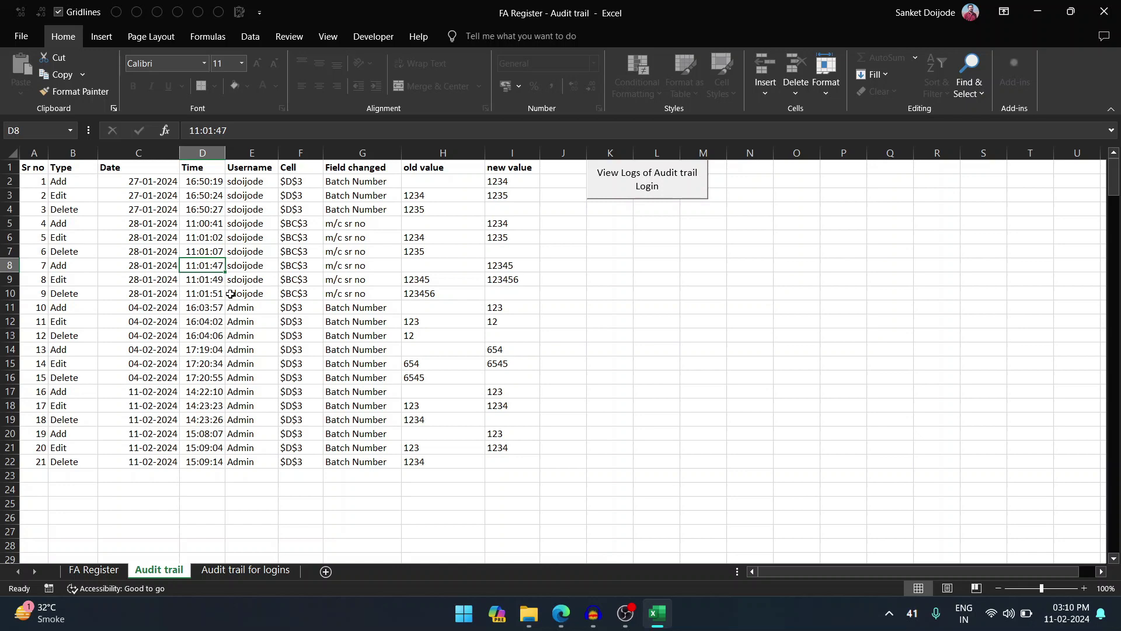
- Open the VBA editor and unlock the FA Register project with its password
key("alt+F11")
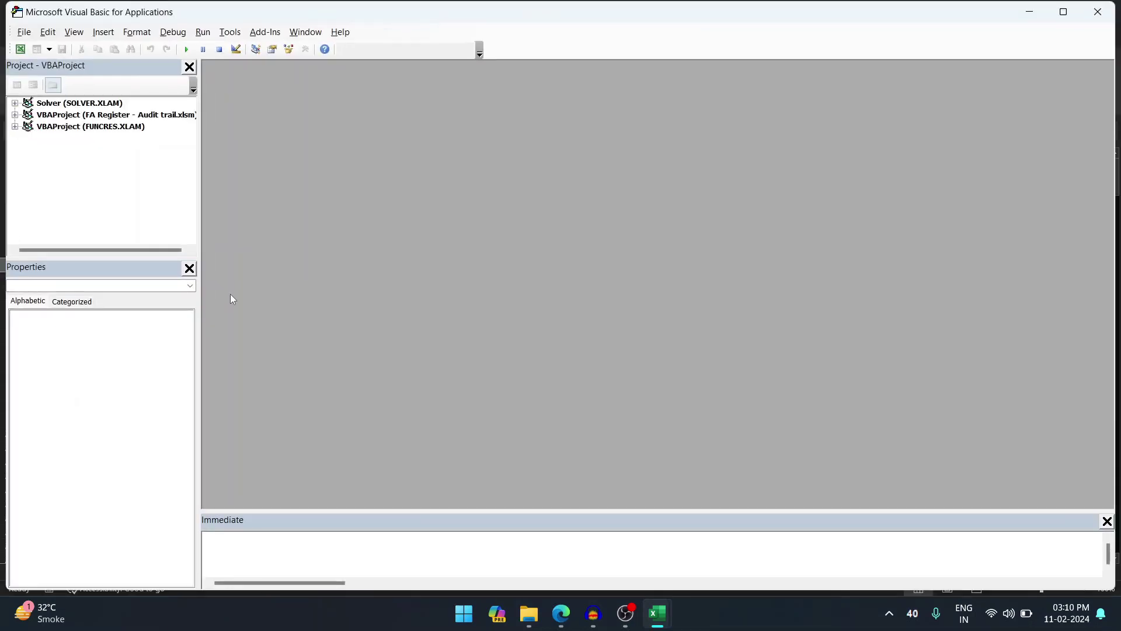
left_click(129, 117)
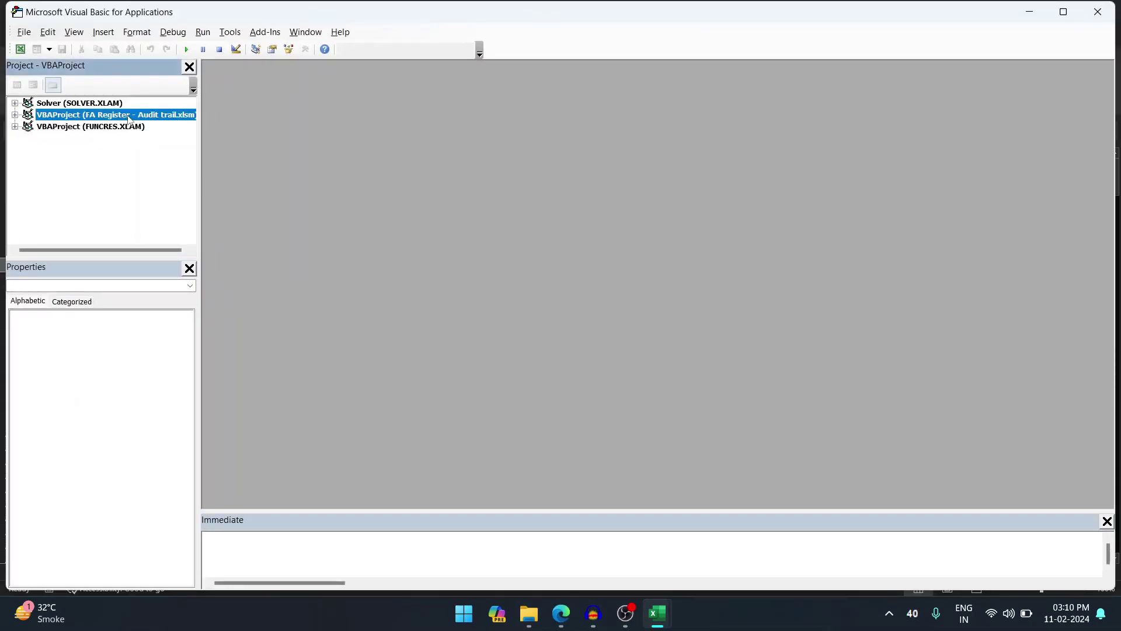
double_click(129, 117)
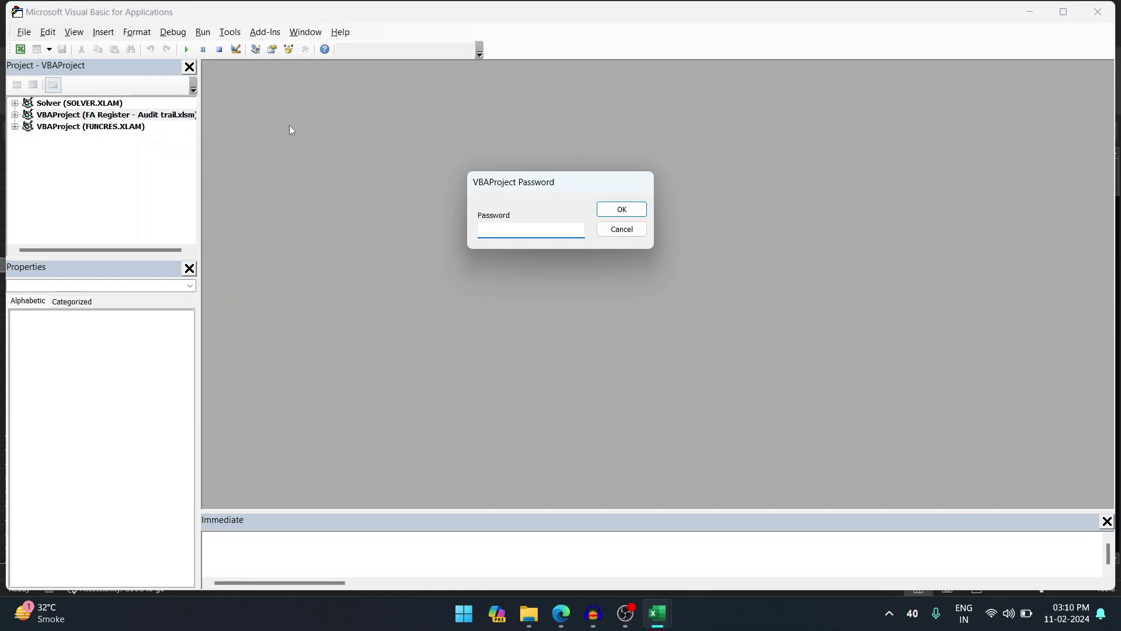
type("*****")
key("Return")
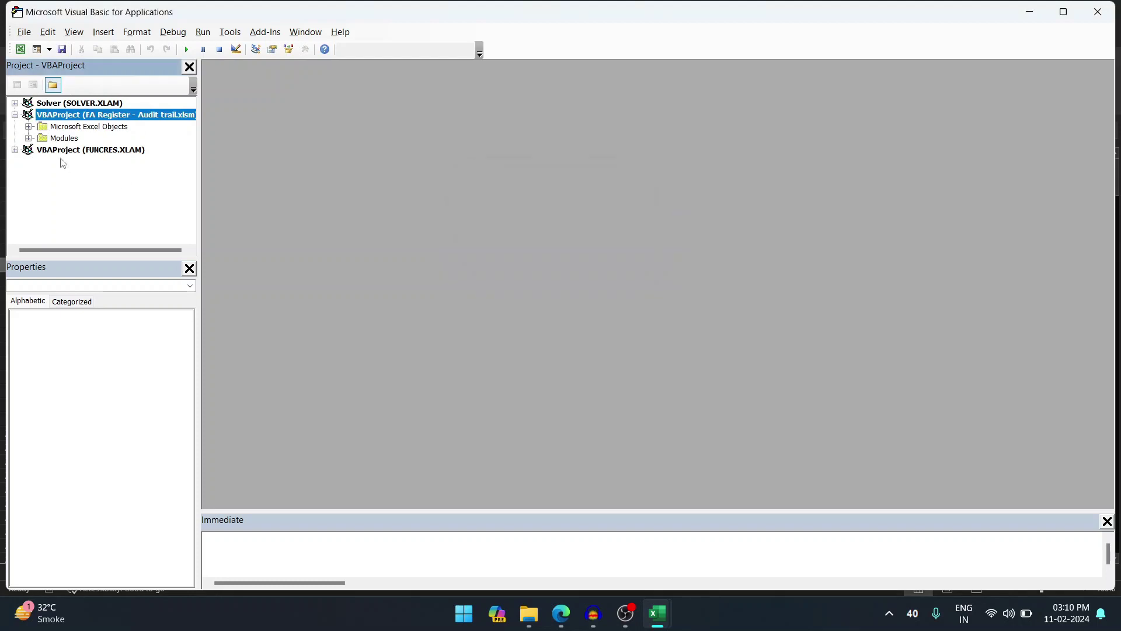
- Display Sheet2 (FA Register) code and read through its Worksheet_Change audit routine
left_click(29, 127)
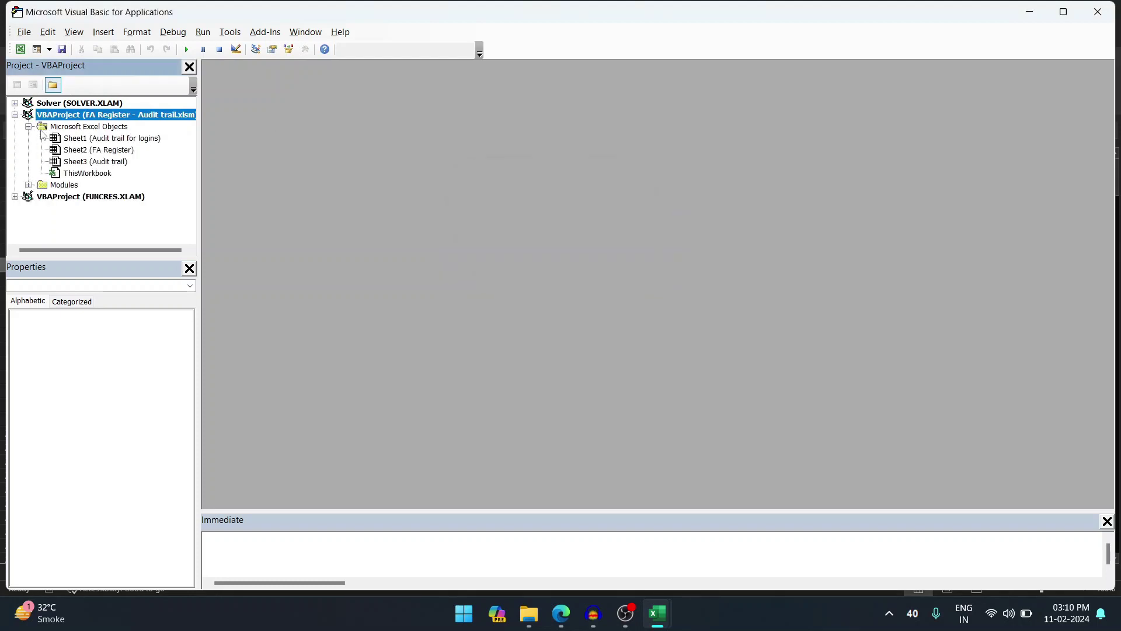
double_click(95, 162)
double_click(93, 151)
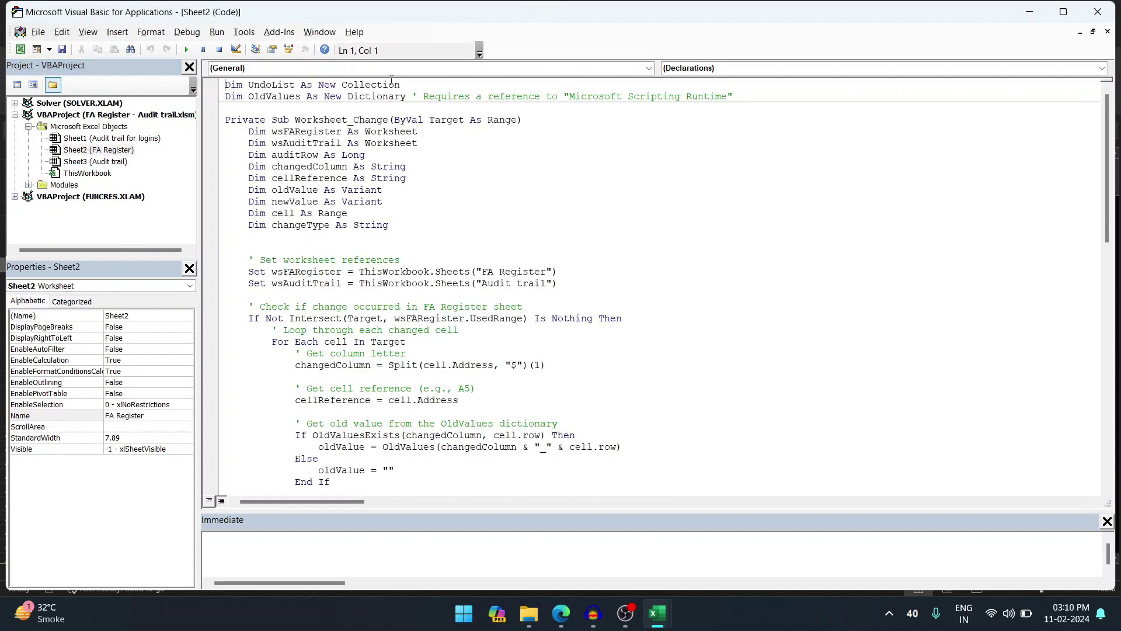
scroll(361, 146, "down", 14)
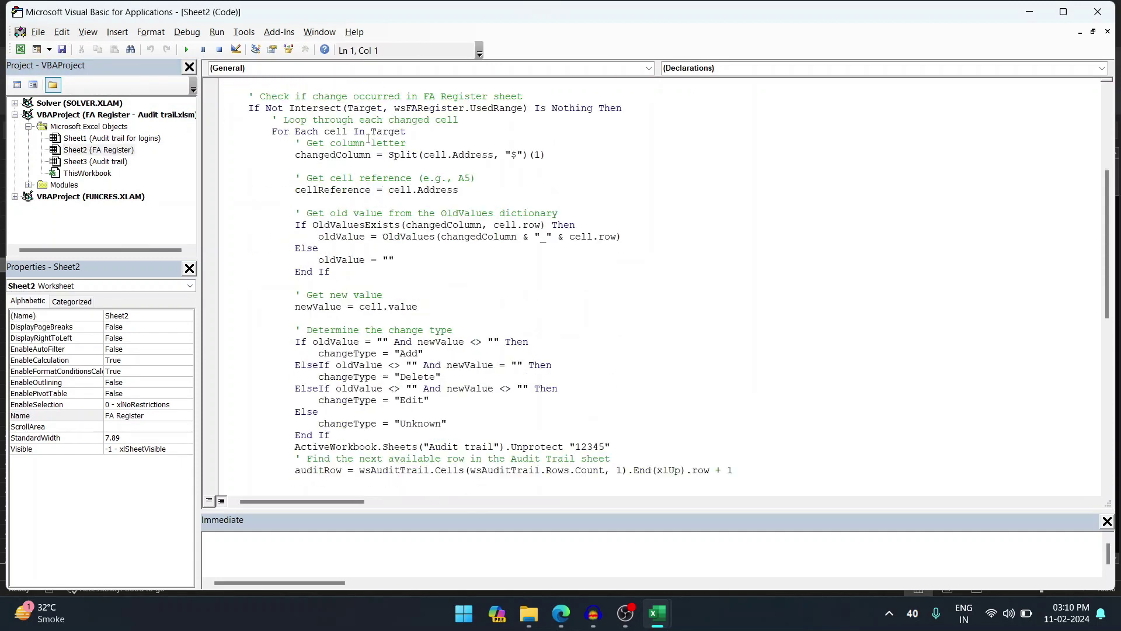
scroll(262, 282, "down", 2)
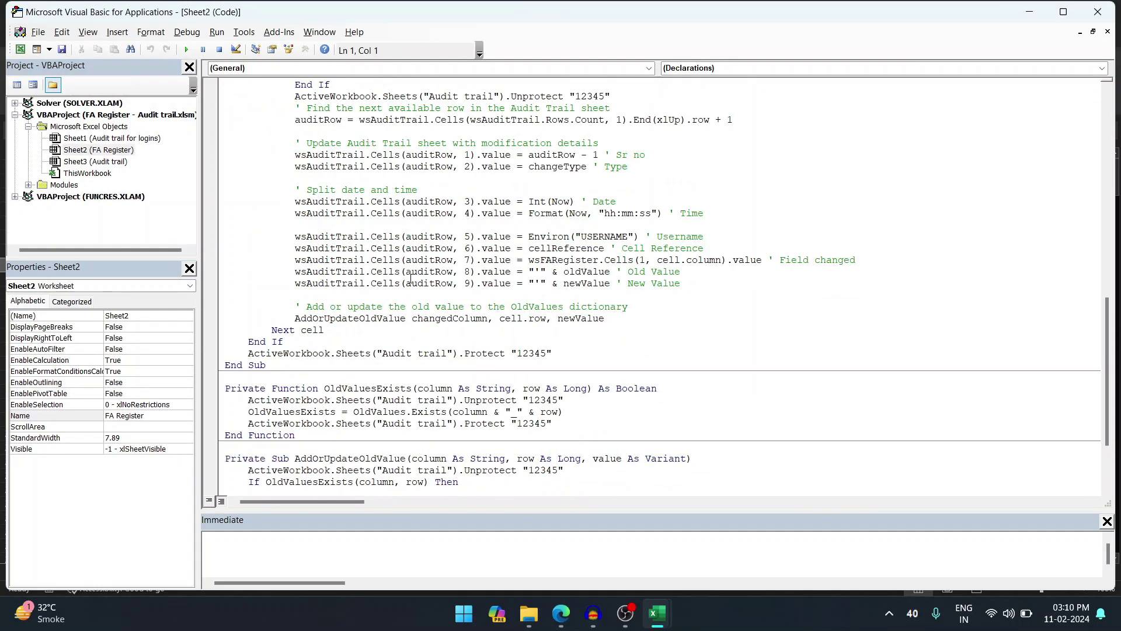
scroll(411, 279, "down", 3)
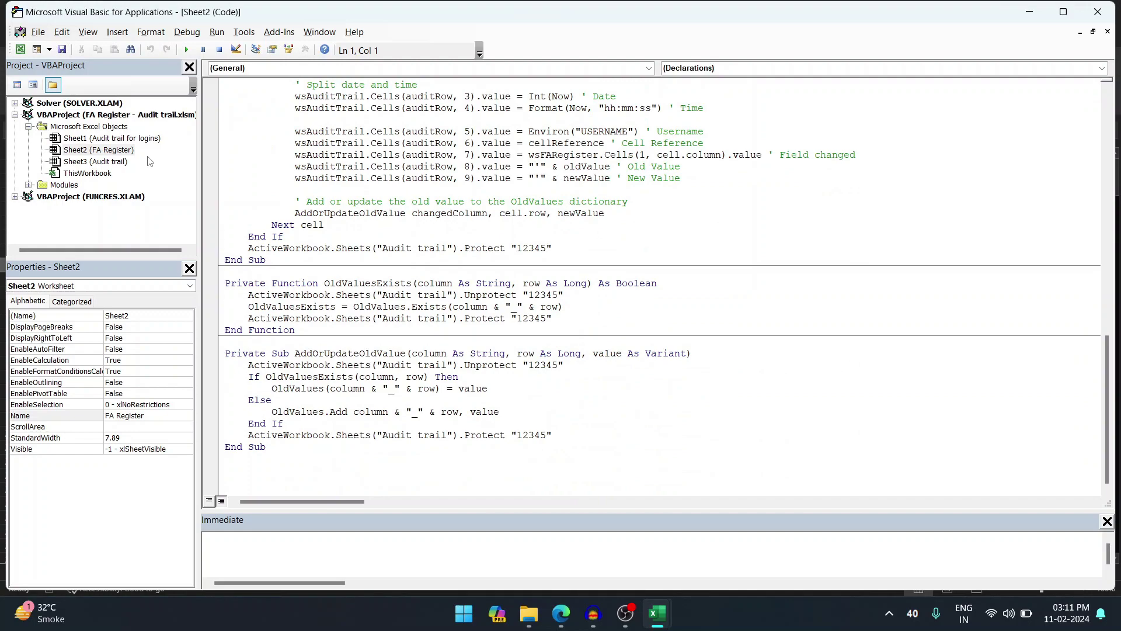
- Close the VBA editor and confirm both audit trail sheets are hidden again
left_click(1094, 13)
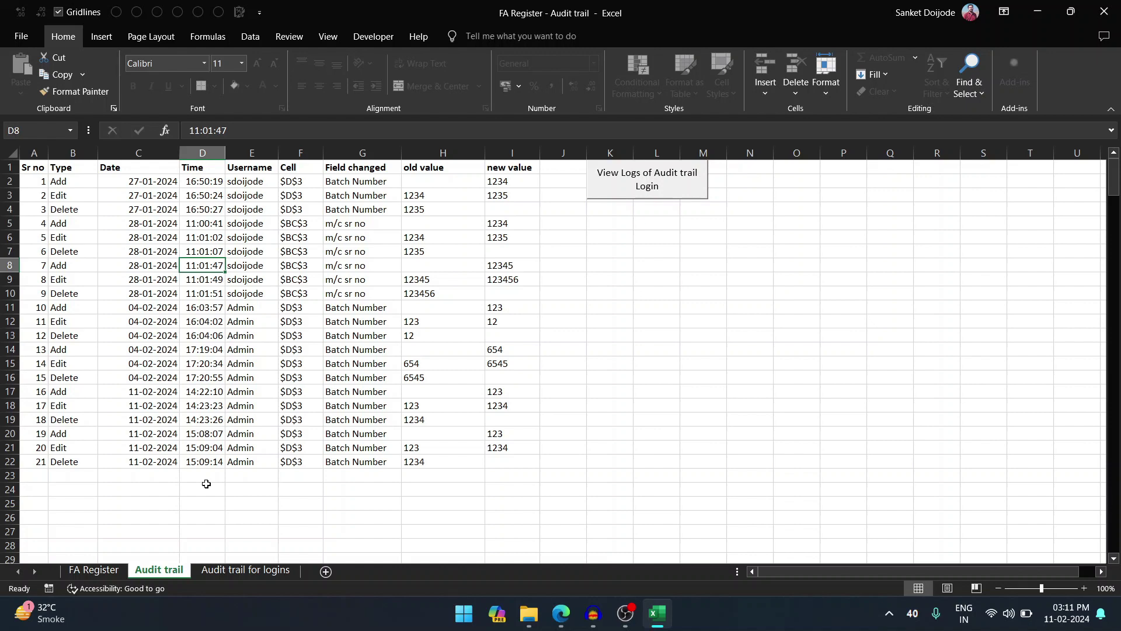
left_click(219, 570)
left_click(183, 570)
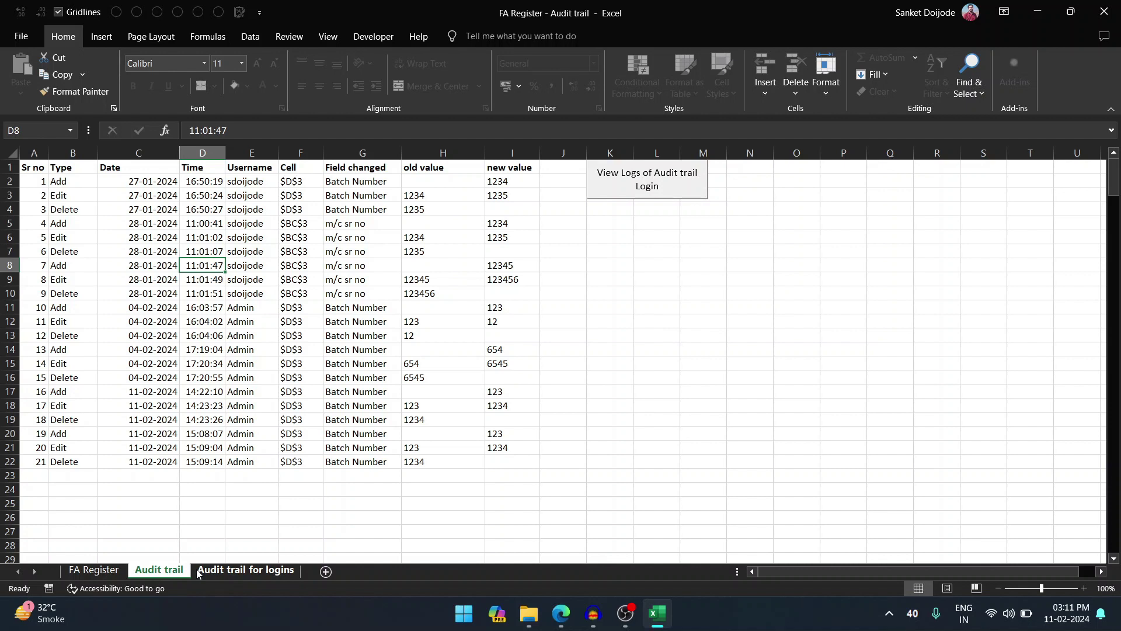
left_click(628, 306)
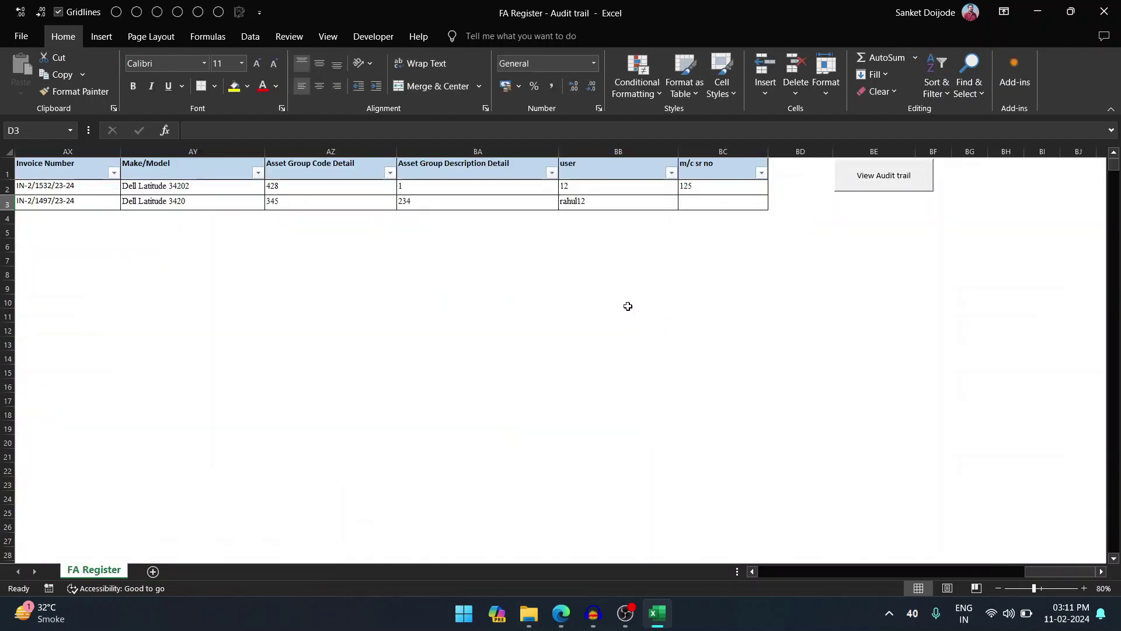
- Check the FA Register tab's sheet options, then request Audit trail access with its password
right_click(105, 570)
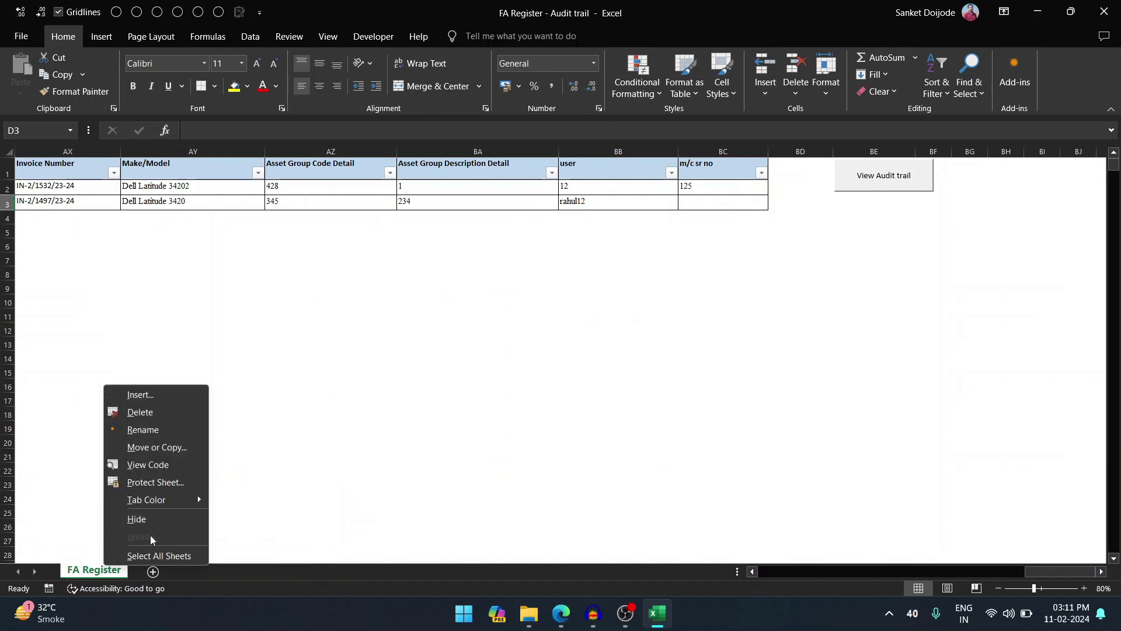
left_click(485, 303)
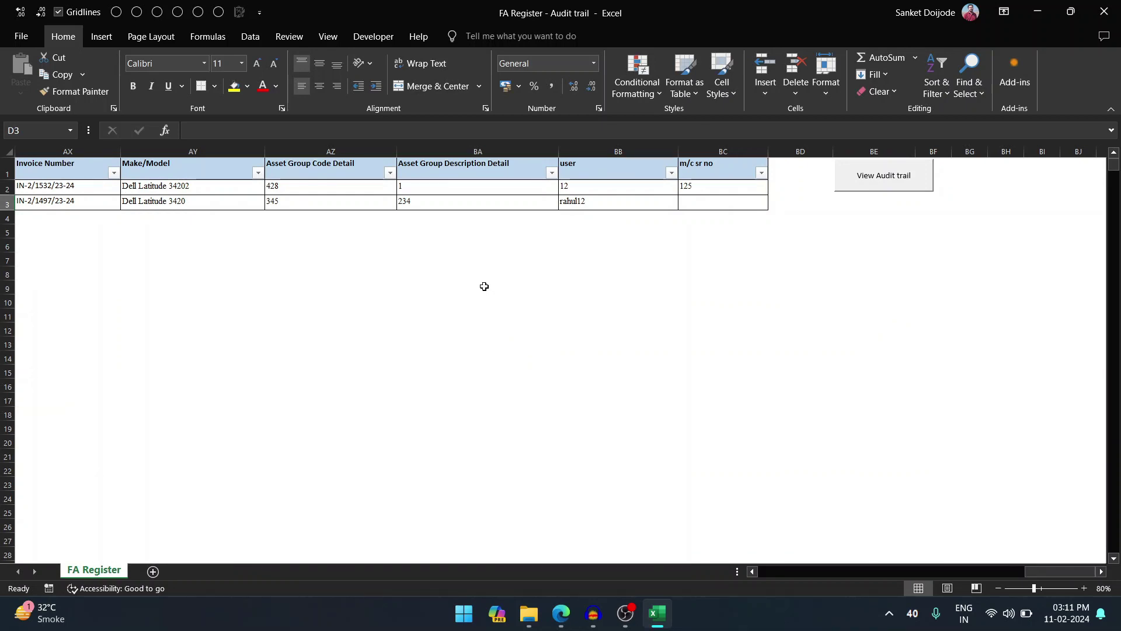
left_click(846, 190)
type("123")
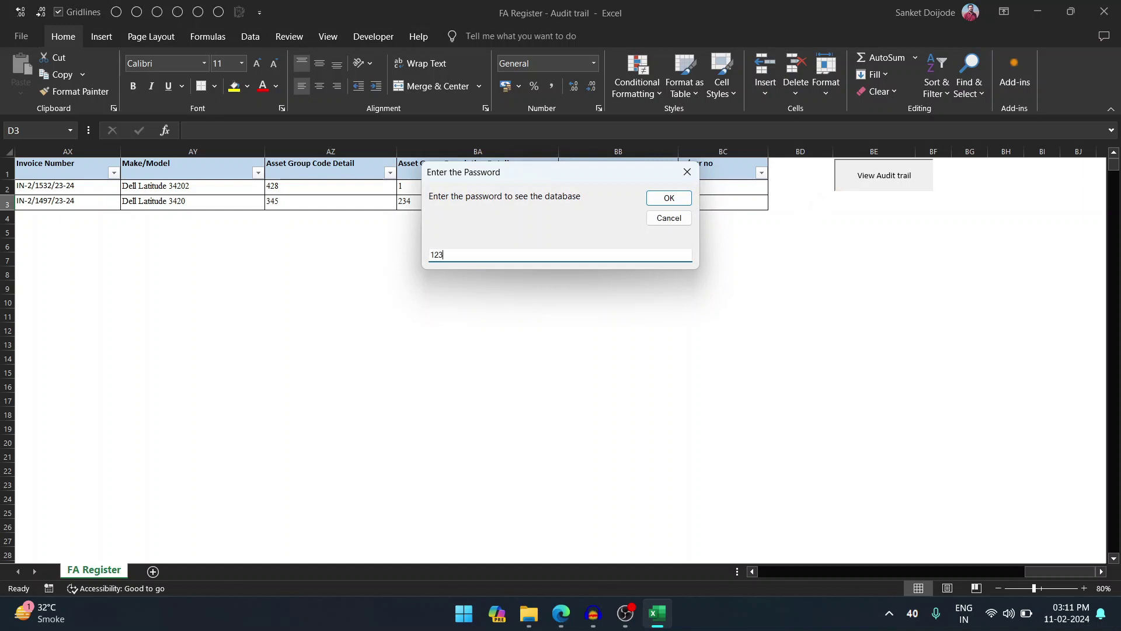
type("45")
key("Return")
- Submit a password for the login log, then cancel the workbook's save-and-close prompt
left_click(663, 184)
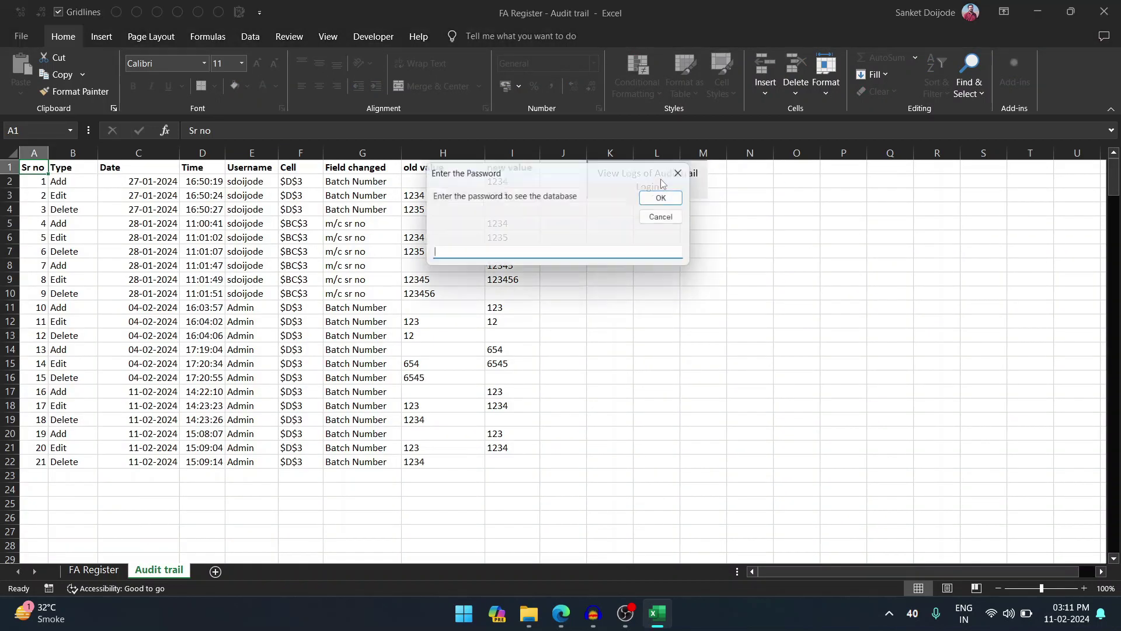
type("654321")
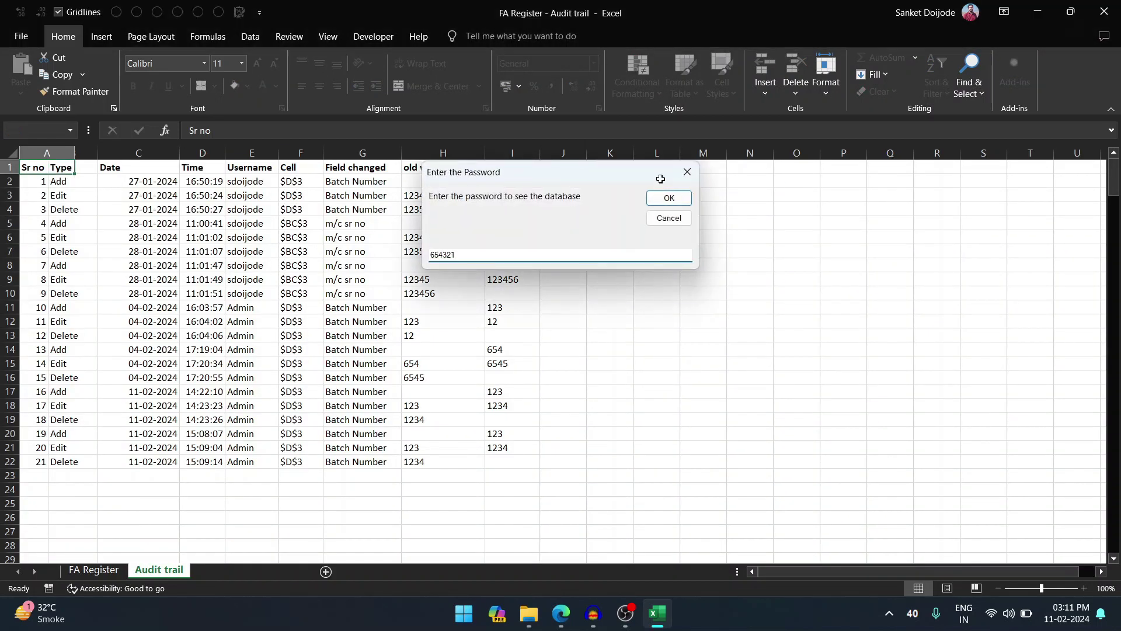
key("Return")
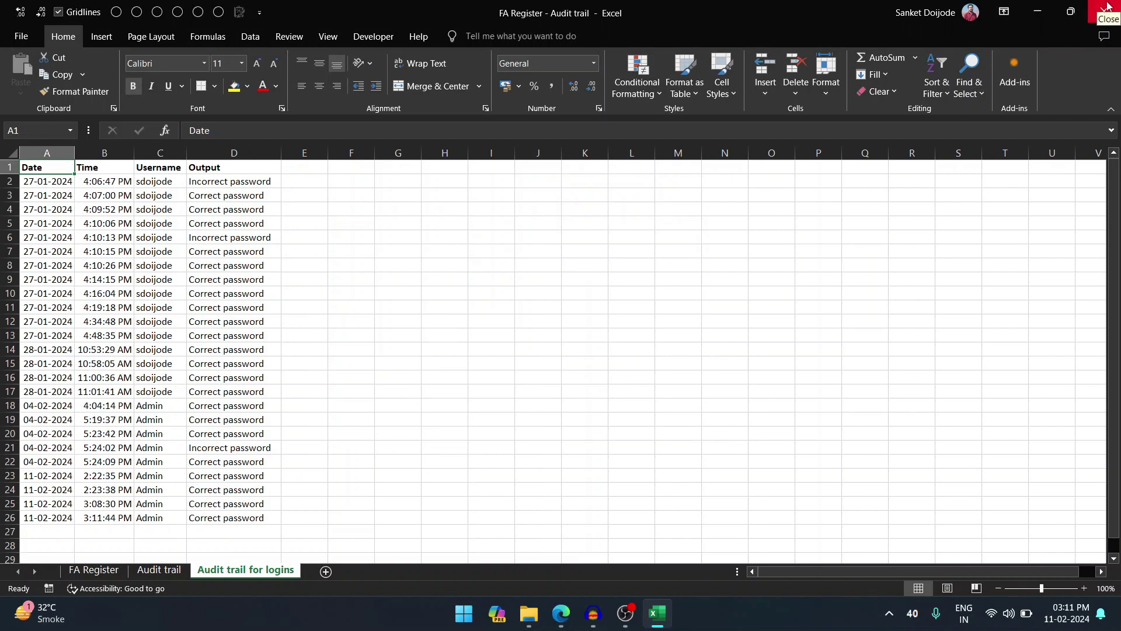
left_click(1108, 6)
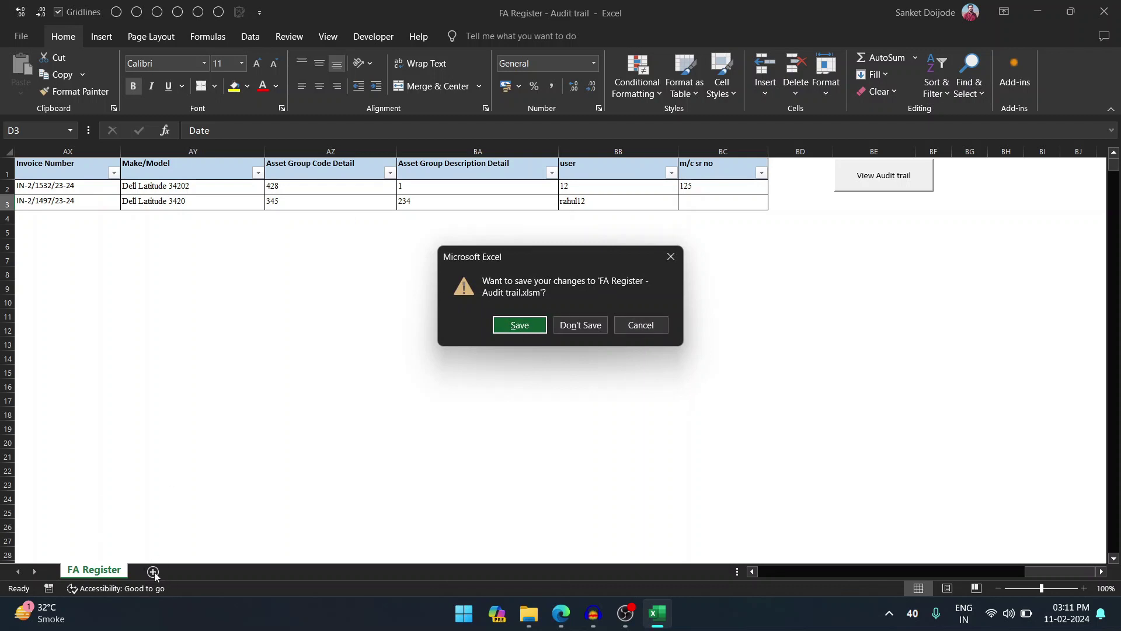
left_click(669, 258)
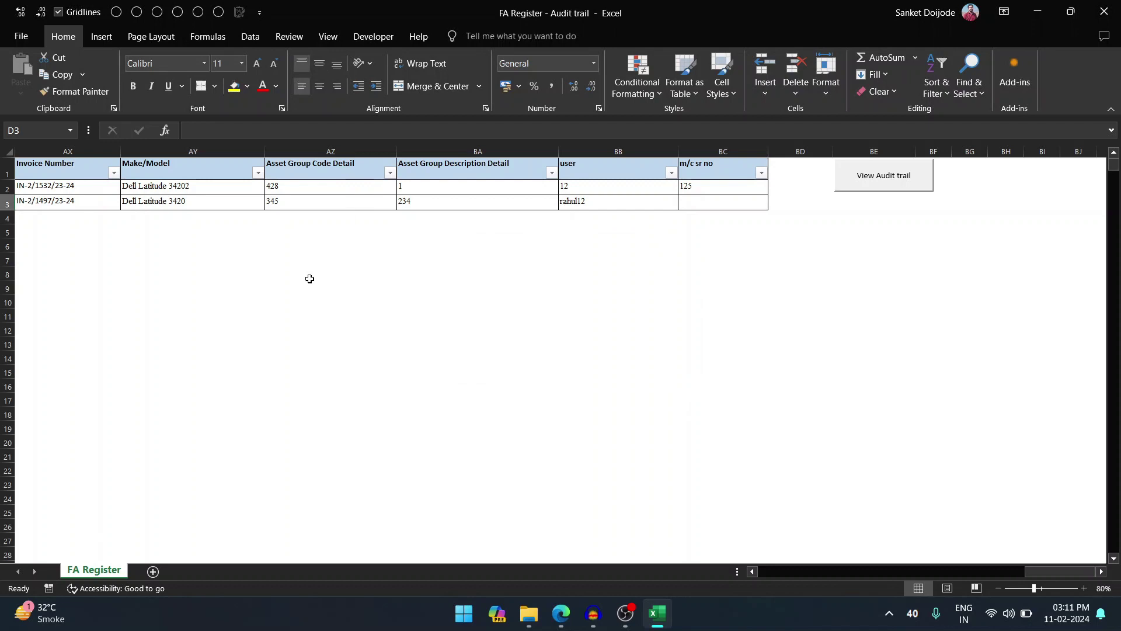
- Minimize the Excel workbook to show the FA Register - Audit trail file on the desktop
left_click(1038, 11)
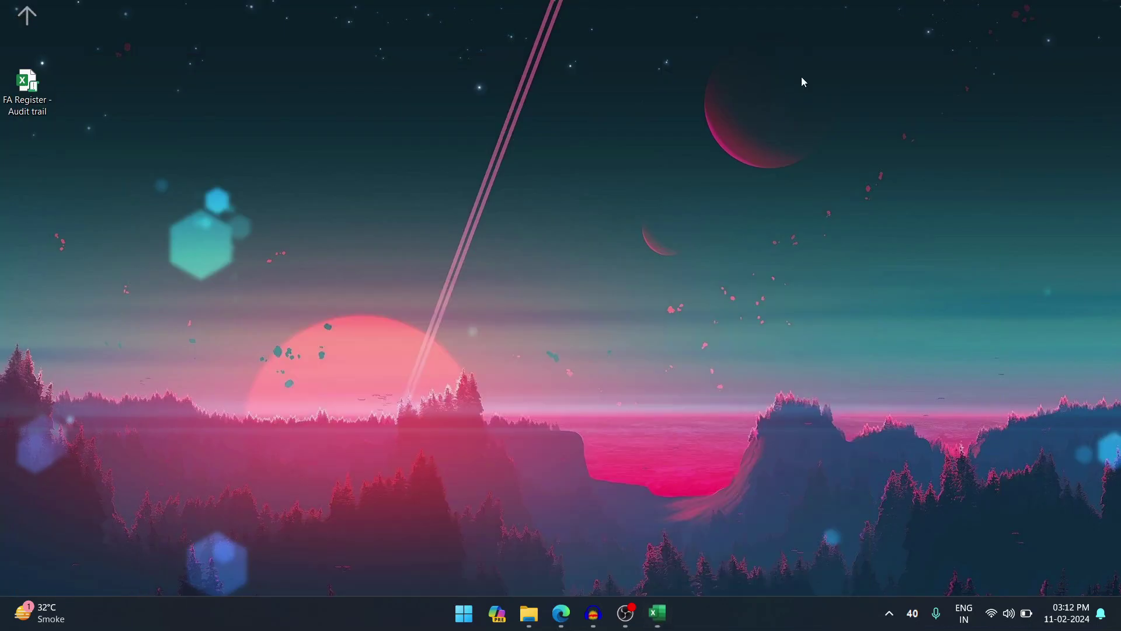